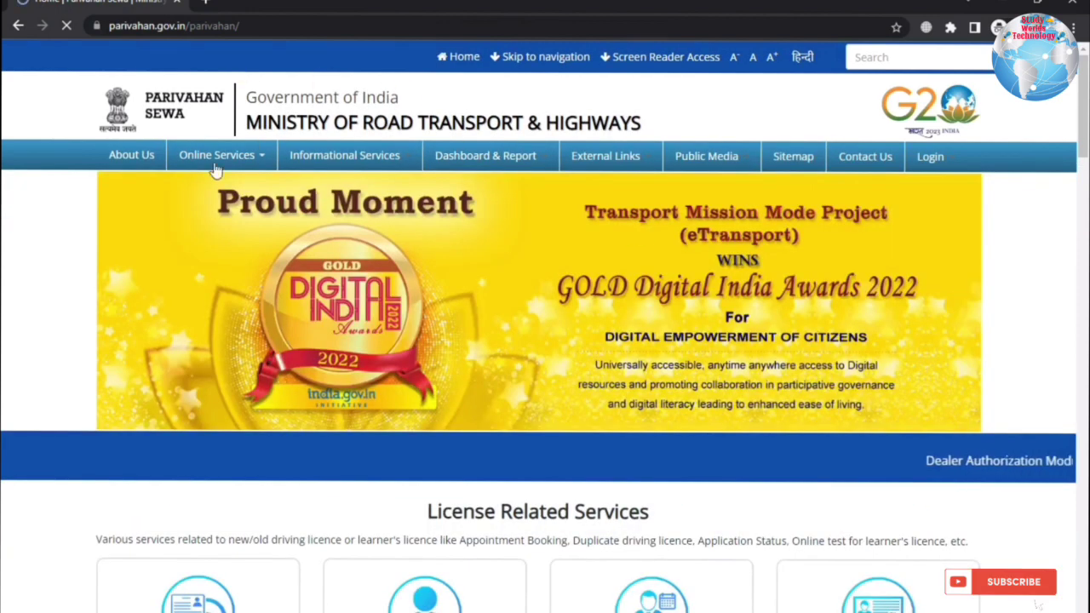
# - Open Online Services > Vehicle Related Services and select Jharkhand as the state
pyautogui.moveTo(216, 164)
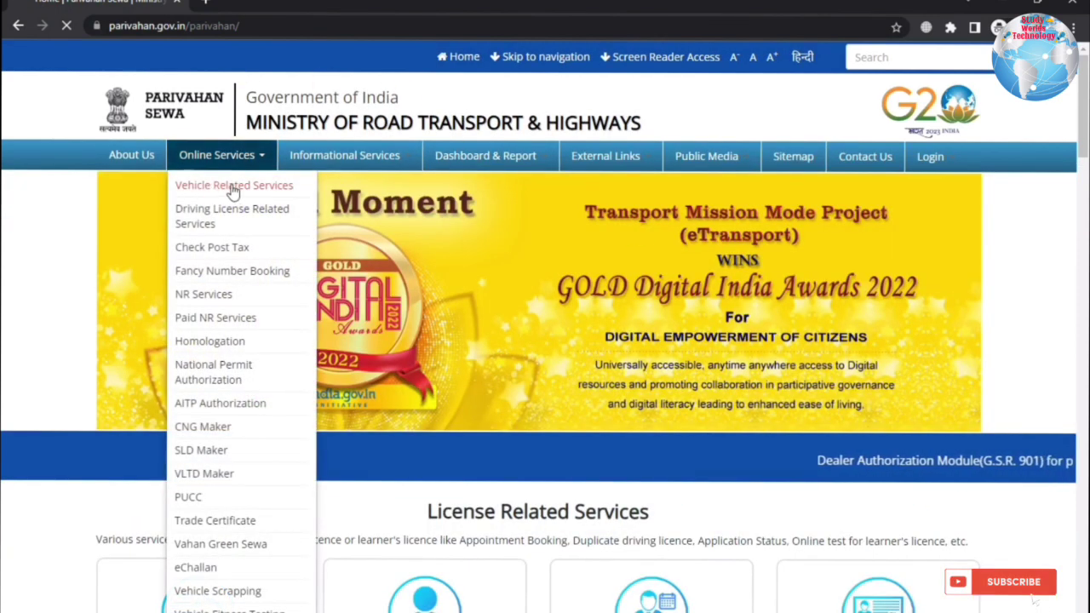
pyautogui.click(237, 187)
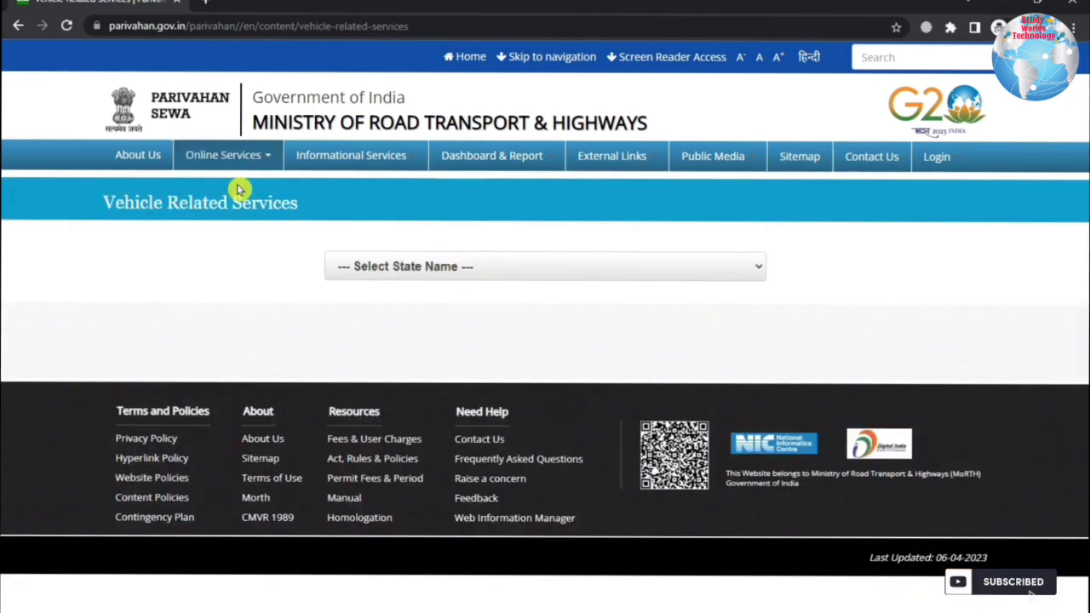
pyautogui.click(382, 268)
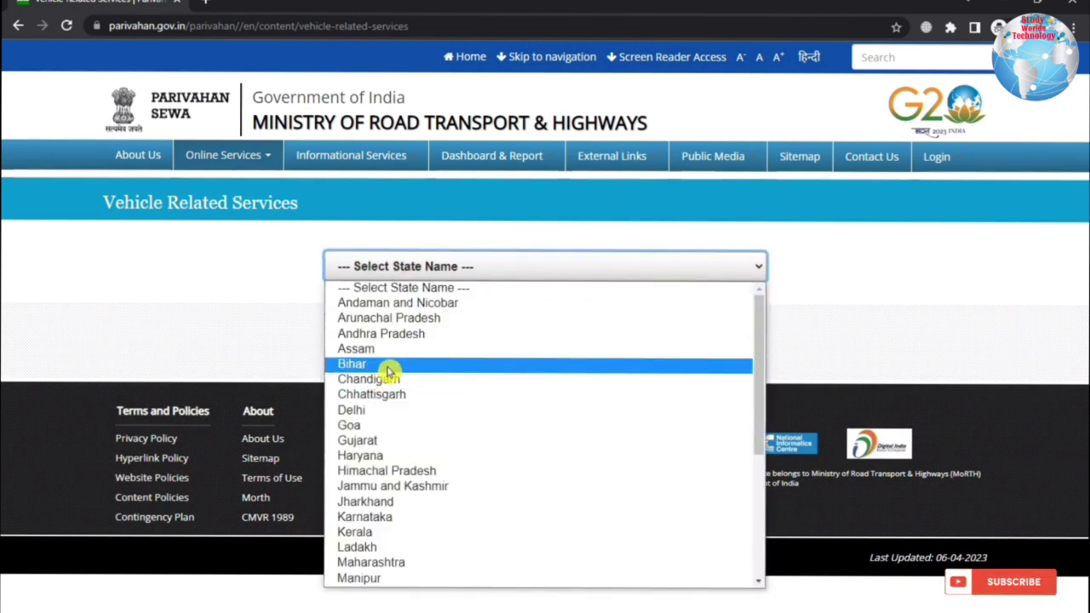
pyautogui.click(404, 499)
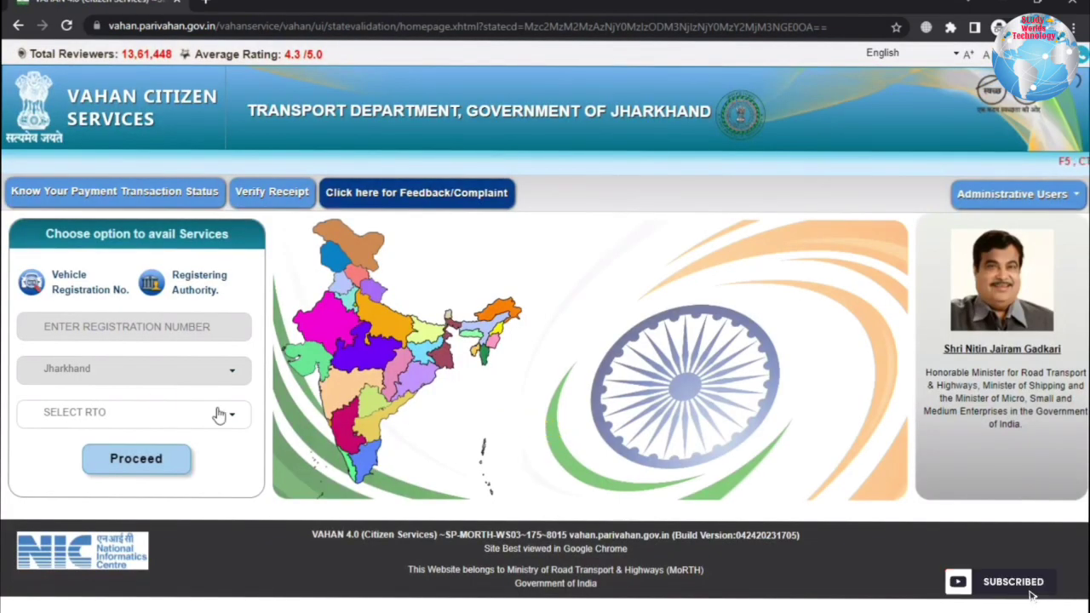
# - Search 'ram', choose the RAMGARH (JH24) RTO and proceed past the services popup
pyautogui.click(132, 417)
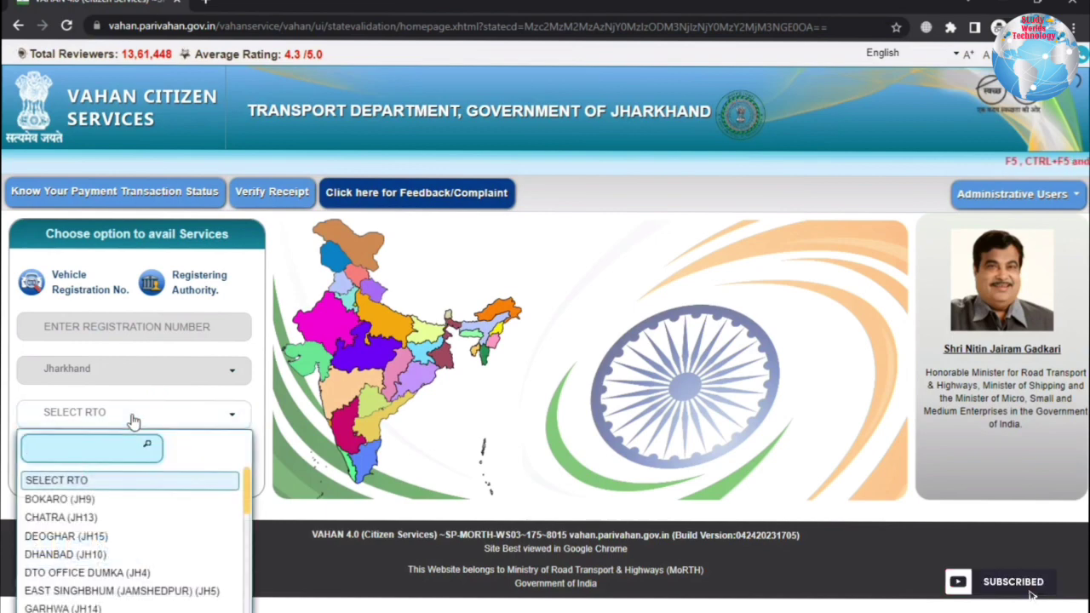
pyautogui.scroll(-2, 88, 586)
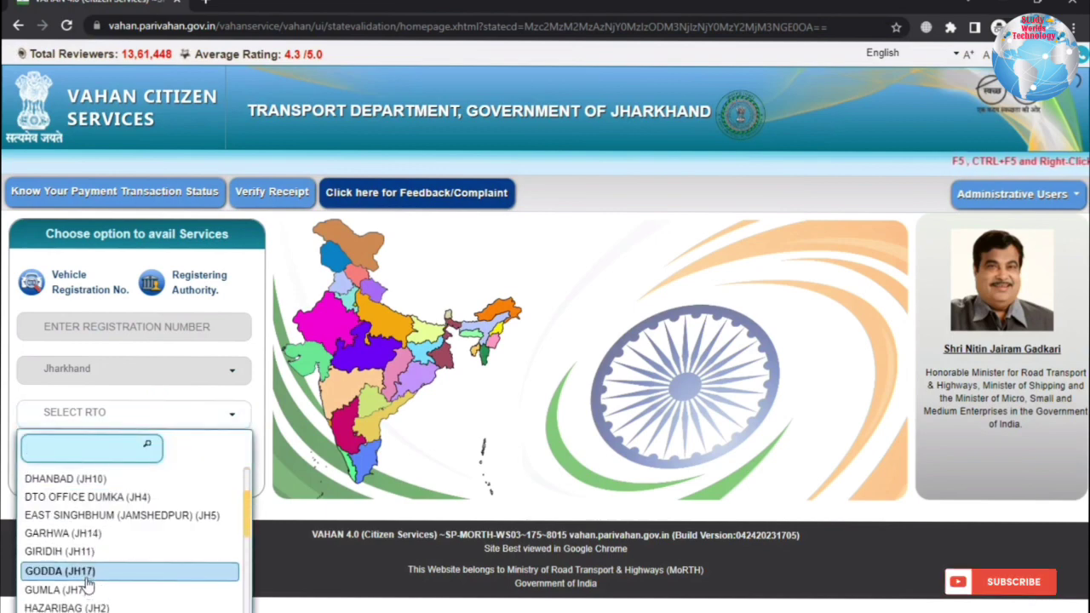
pyautogui.scroll(-2, 88, 581)
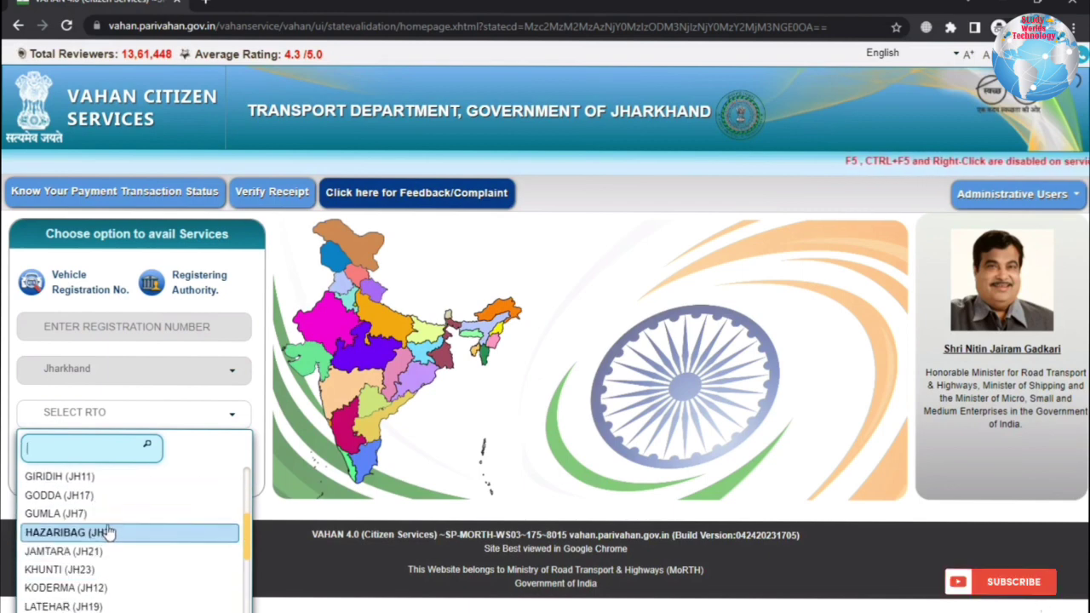
pyautogui.write('ram')
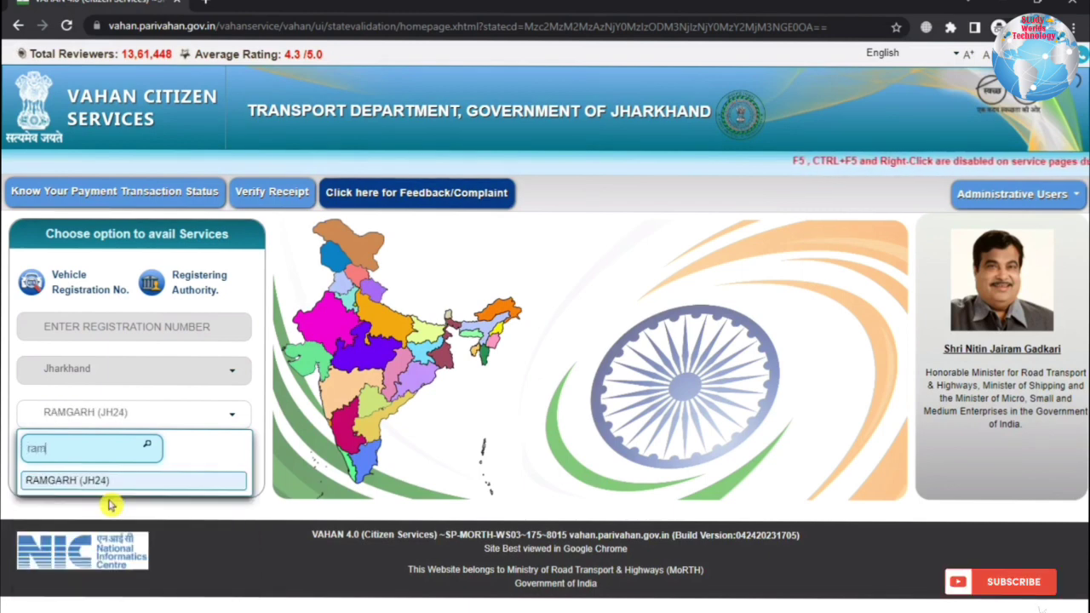
pyautogui.click(100, 479)
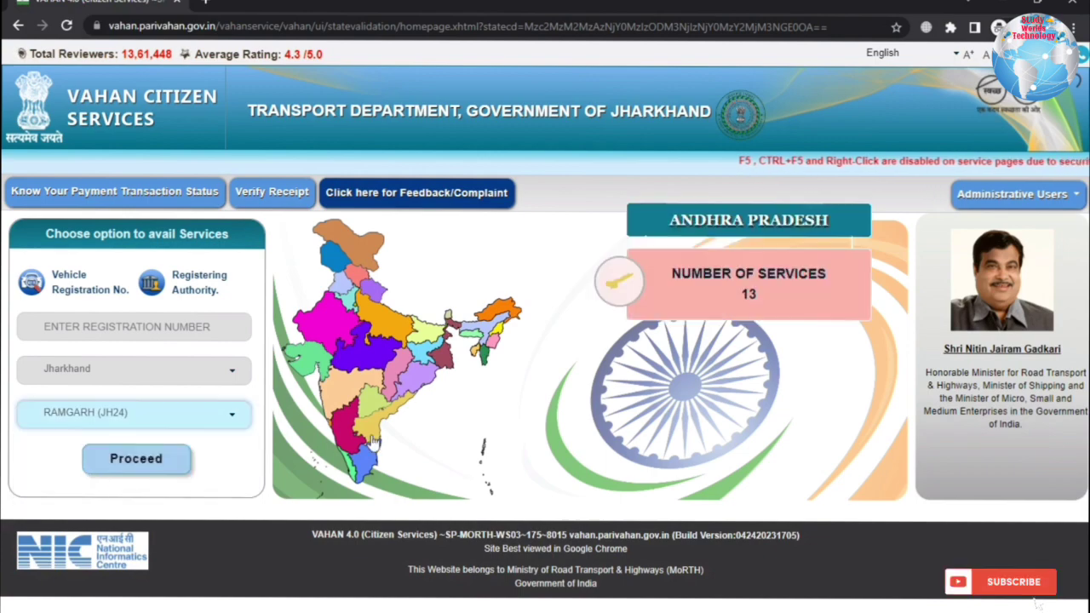
pyautogui.click(136, 468)
pyautogui.scroll(-3, 720, 360)
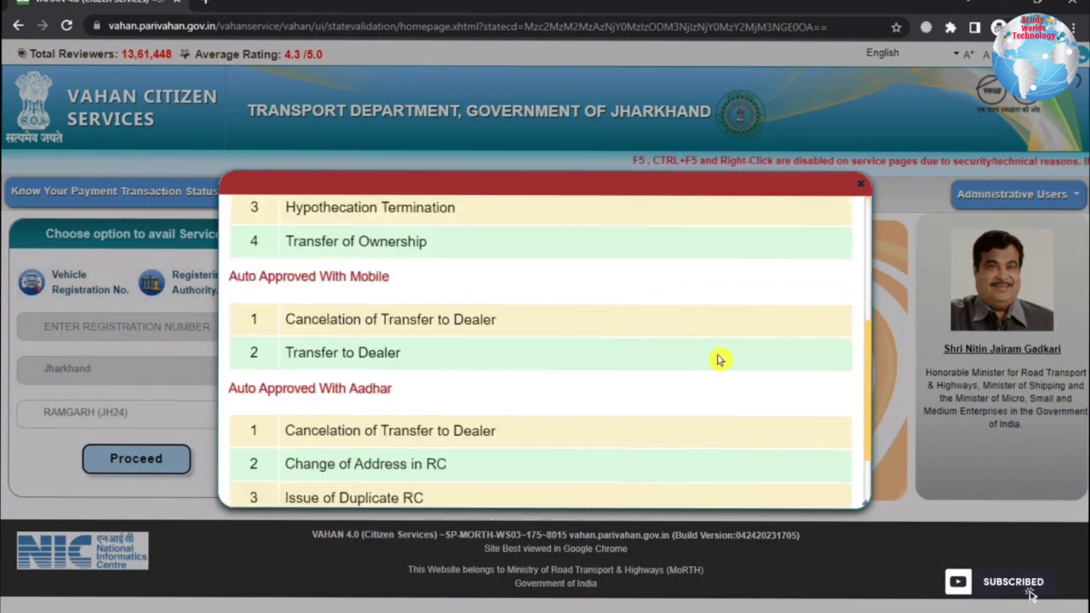
pyautogui.scroll(5, 768, 352)
pyautogui.click(817, 224)
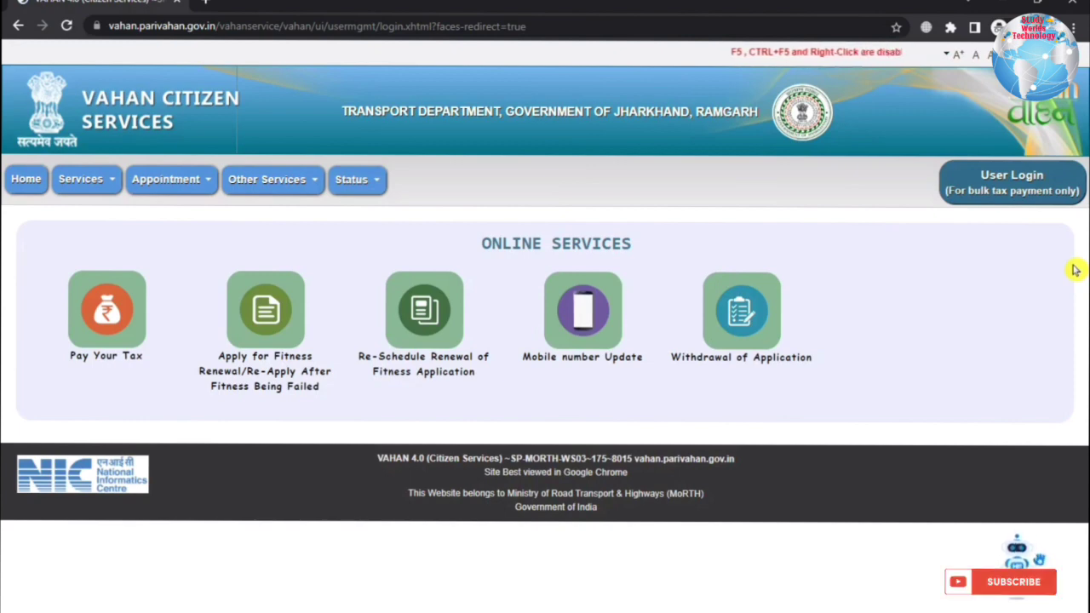
# - Under Pay Your Tax, enter registration and last five chassis characters, then verify and submit
pyautogui.click(103, 309)
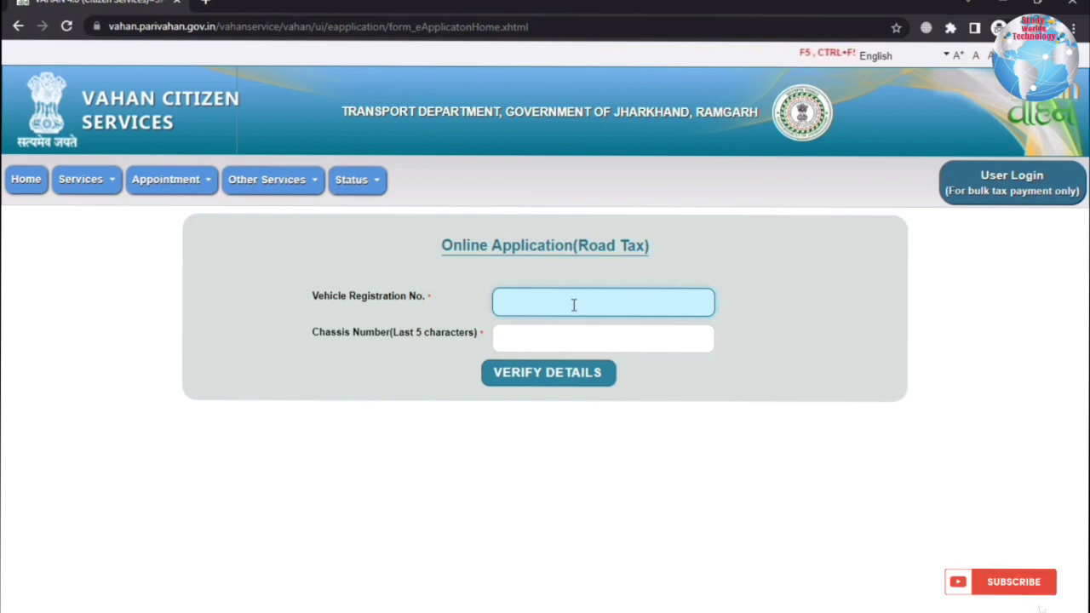
pyautogui.hotkey('ctrl', 'v')
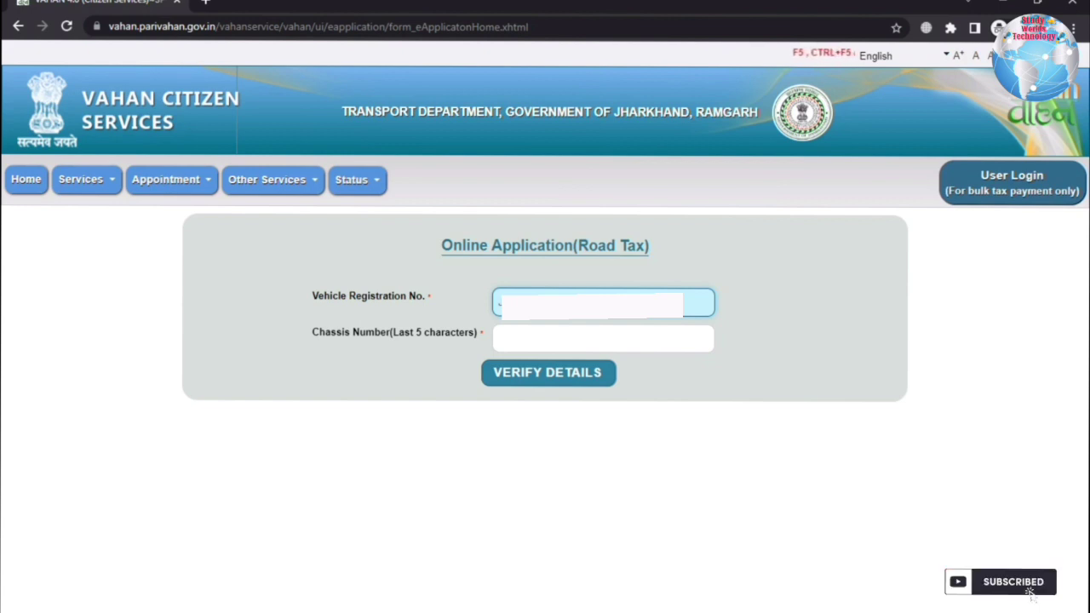
pyautogui.click(547, 335)
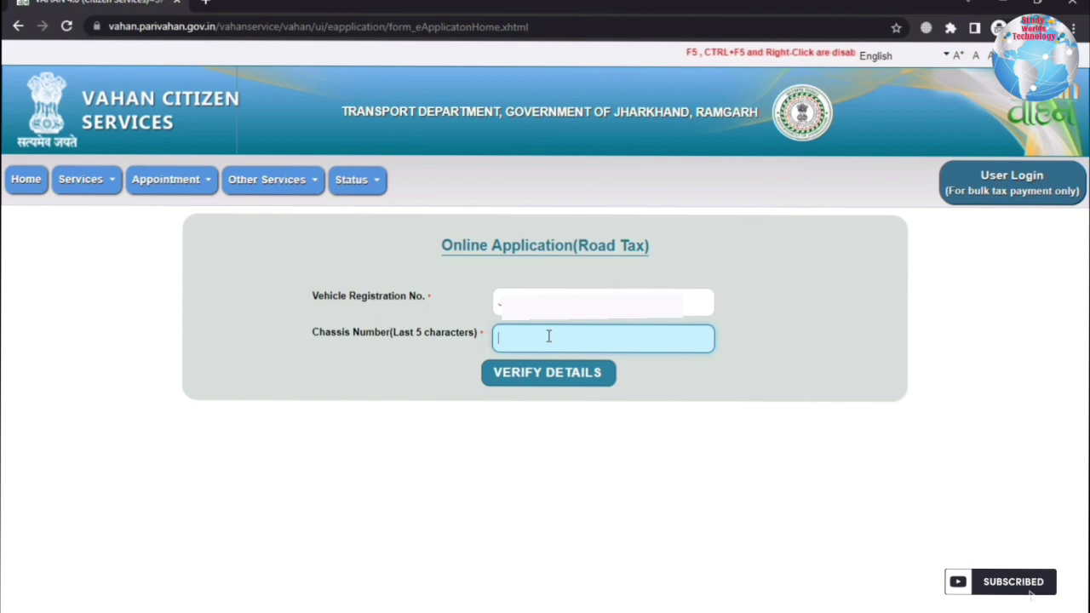
pyautogui.hotkey('ctrl', 'v')
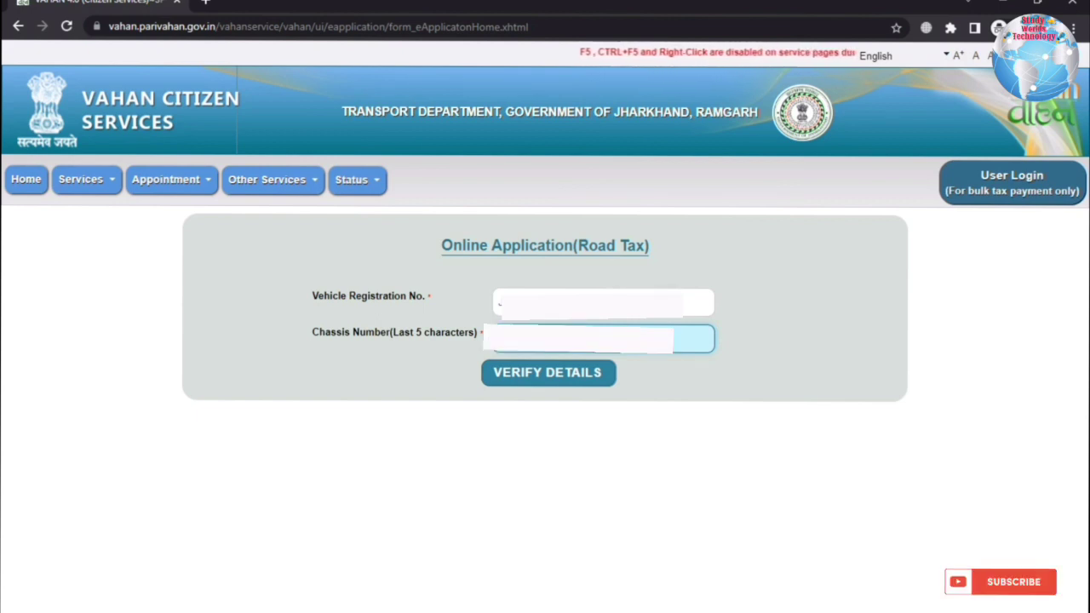
pyautogui.click(572, 371)
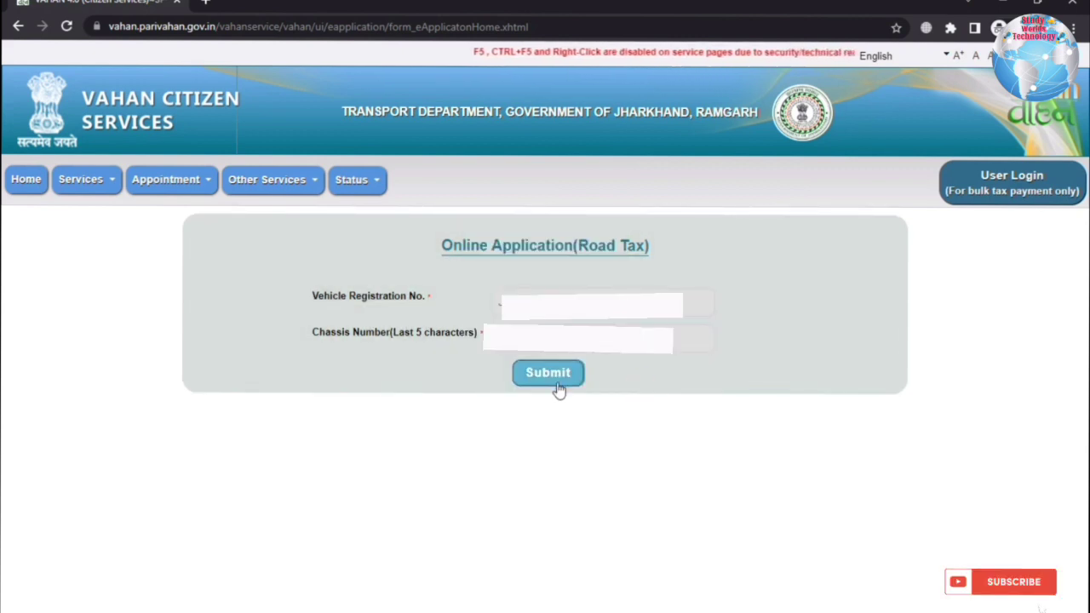
pyautogui.click(564, 372)
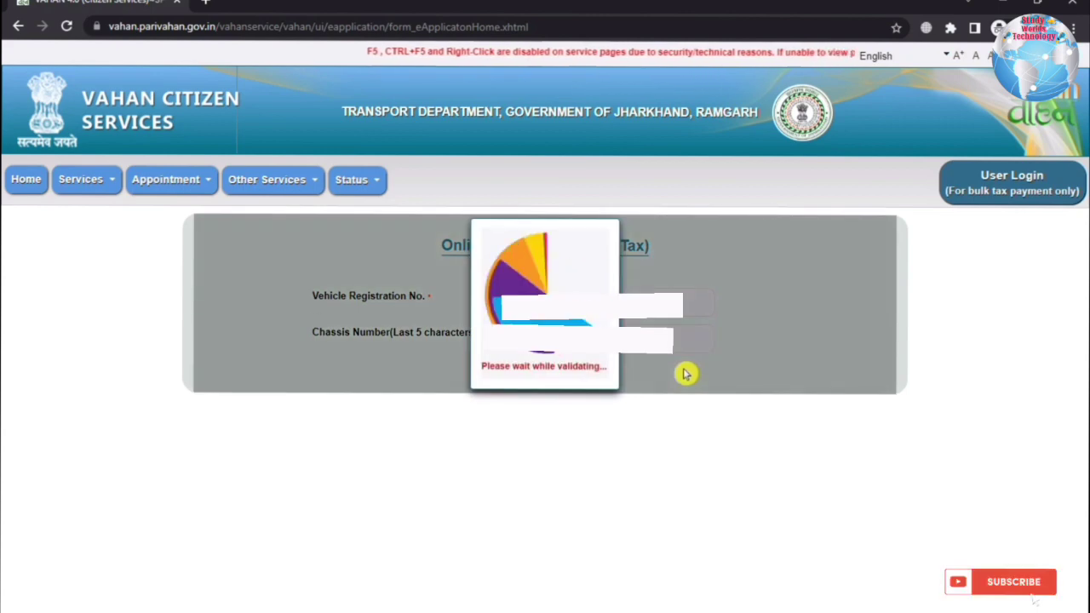
pyautogui.scroll(-3, 686, 371)
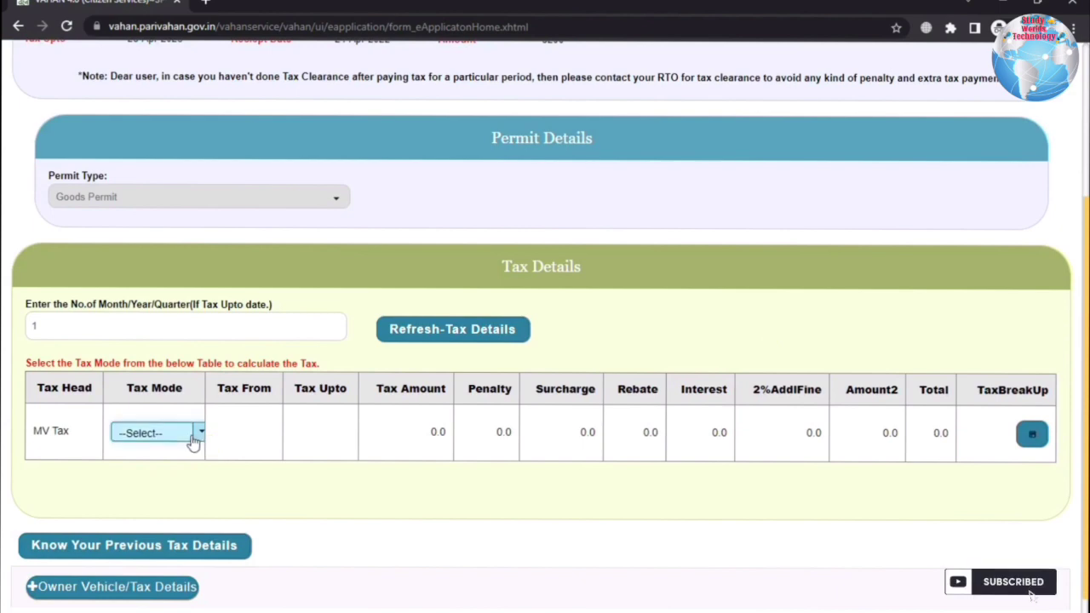
# - Choose YEARLY MV Tax mode (Rs 3200, 29-04-2023 to 28-04-2024) and proceed to Payment
pyautogui.click(199, 432)
pyautogui.click(156, 494)
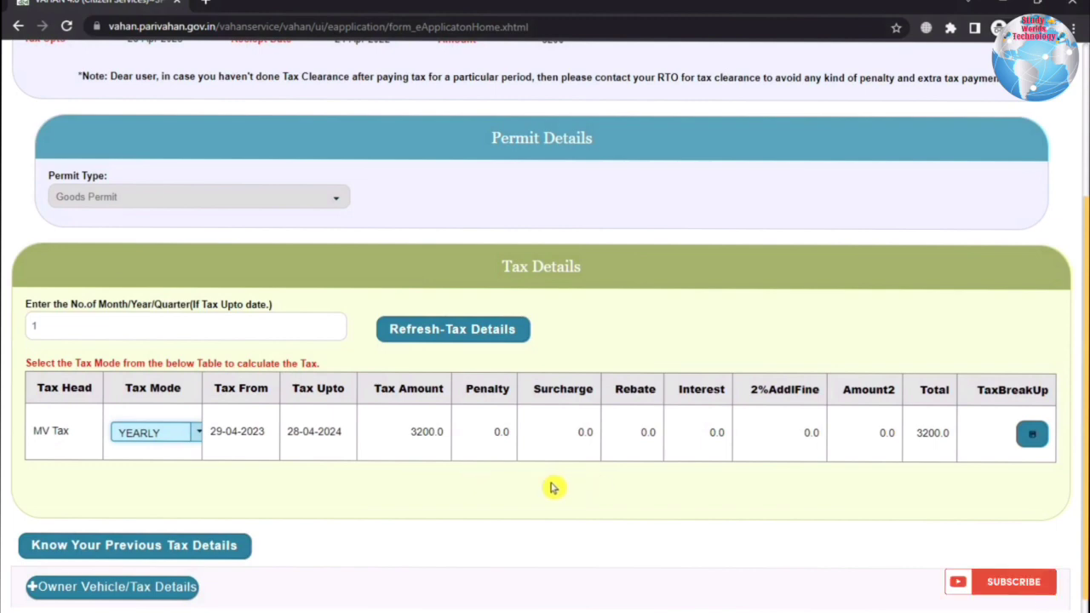
pyautogui.scroll(-1, 528, 492)
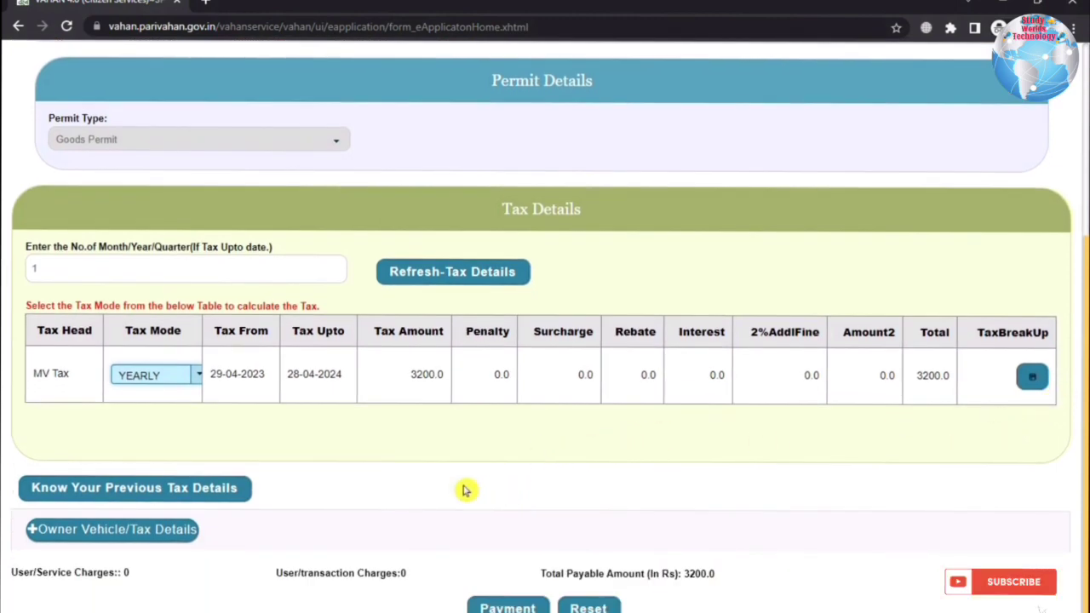
pyautogui.click(501, 607)
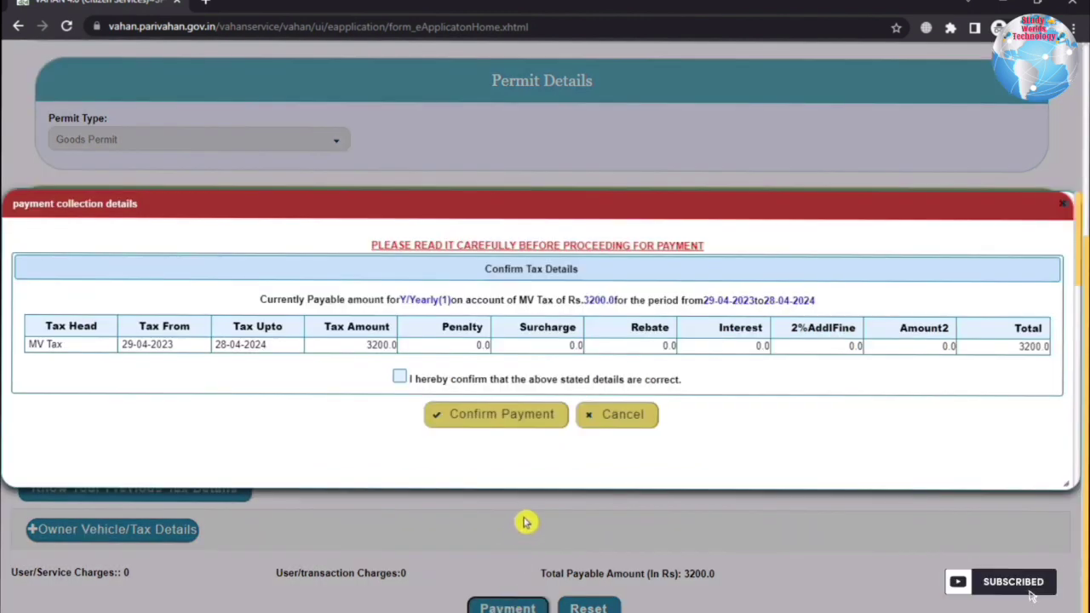
# - Confirm the Rs 3200 tax, pick the E-GRAS gateway, accept the terms and continue
pyautogui.click(400, 377)
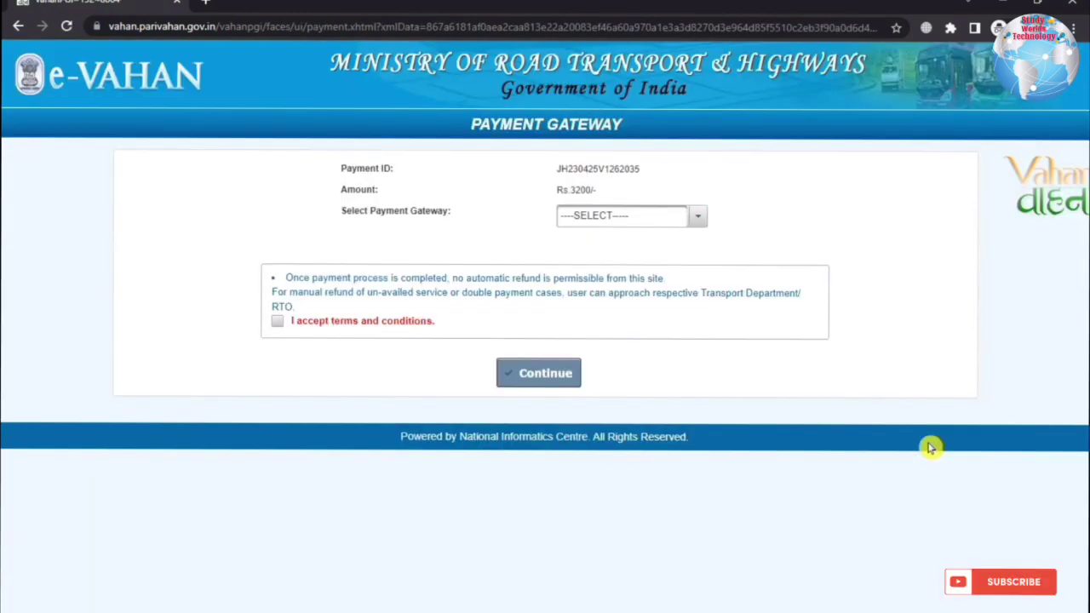
pyautogui.click(698, 215)
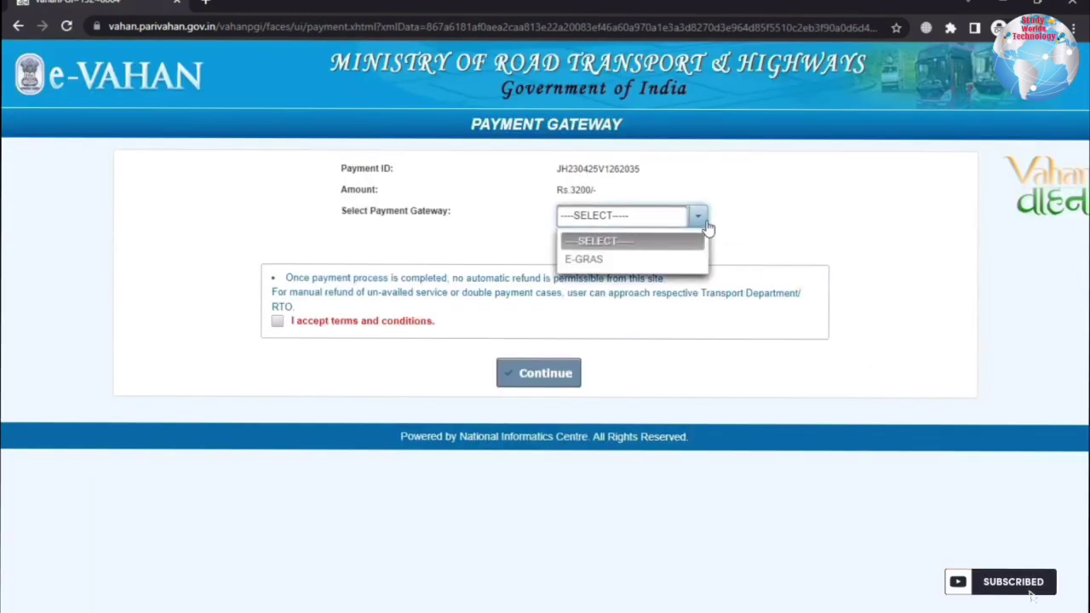
pyautogui.click(617, 260)
pyautogui.click(277, 321)
pyautogui.click(538, 373)
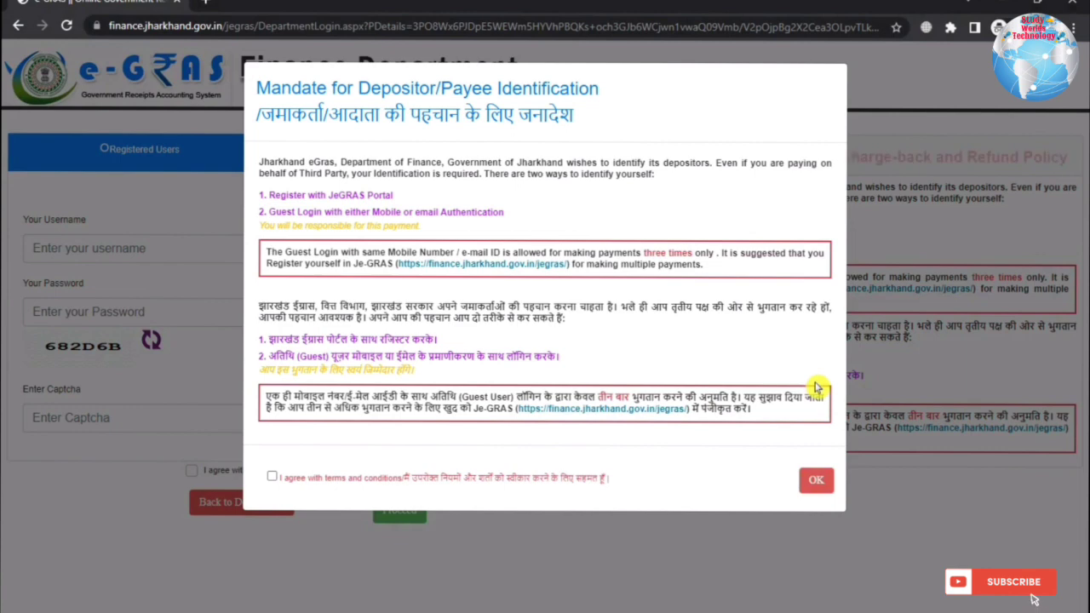
# - Accept the depositor identification notice and choose Guest Login with SMS authentication
pyautogui.click(272, 478)
pyautogui.click(813, 484)
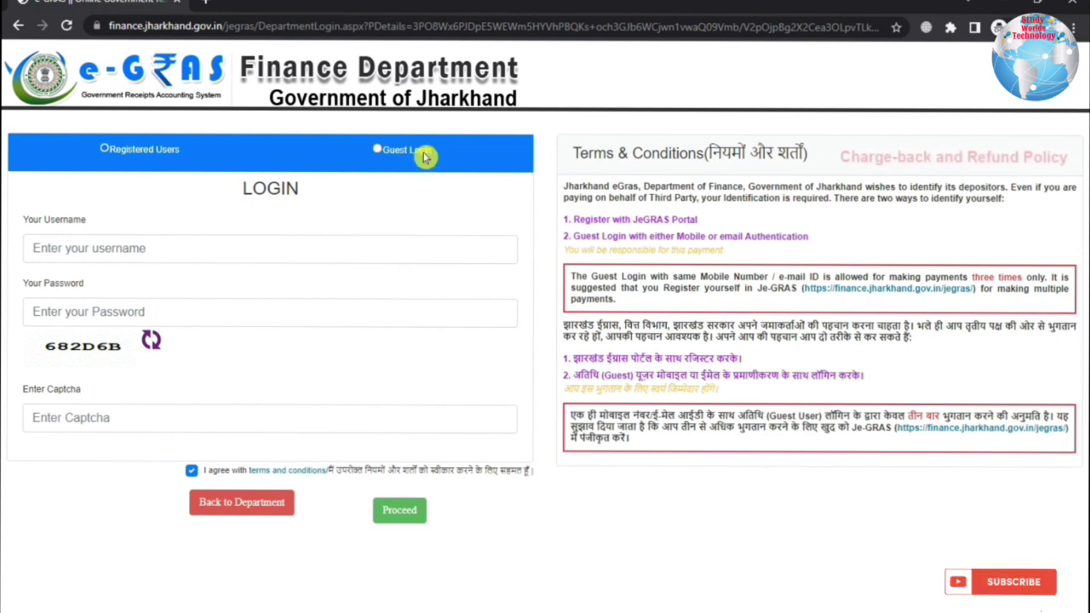
pyautogui.click(392, 159)
pyautogui.click(396, 269)
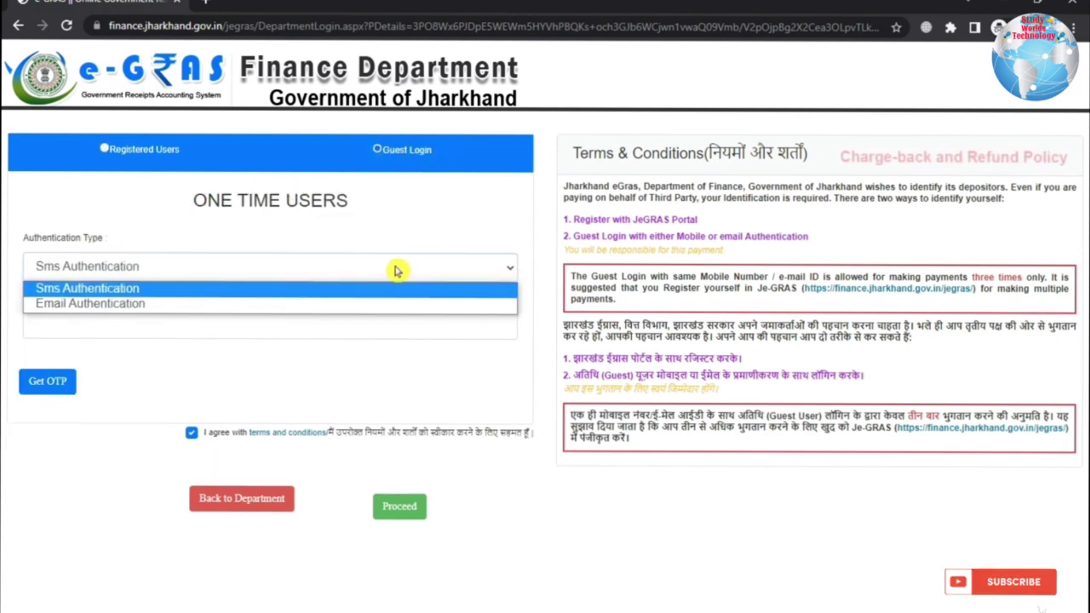
pyautogui.click(396, 271)
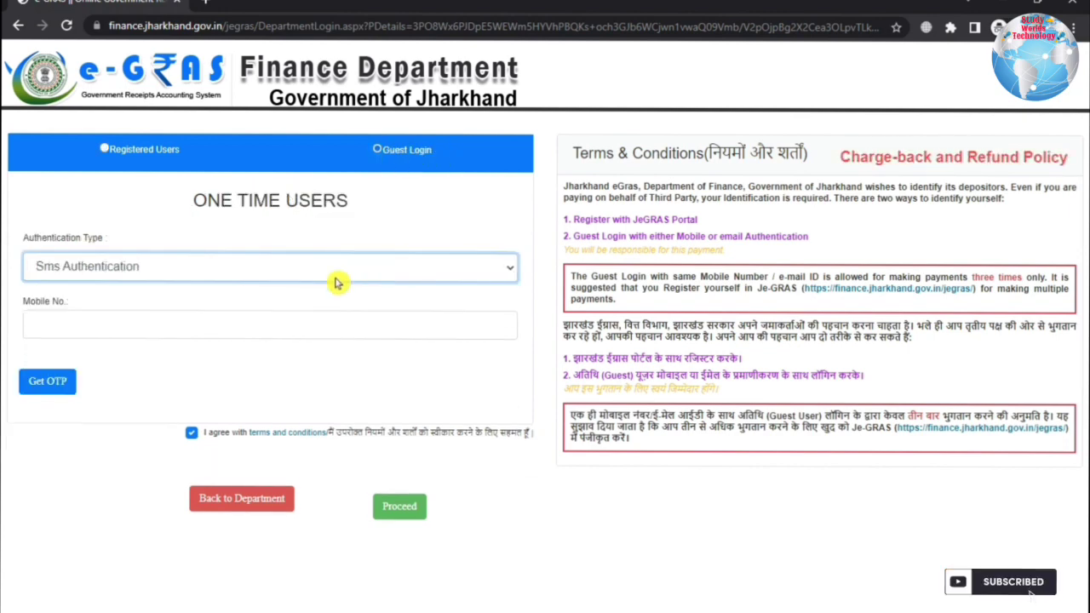
# - Enter the mobile number, request and enter the OTP, and proceed to payment options
pyautogui.click(201, 335)
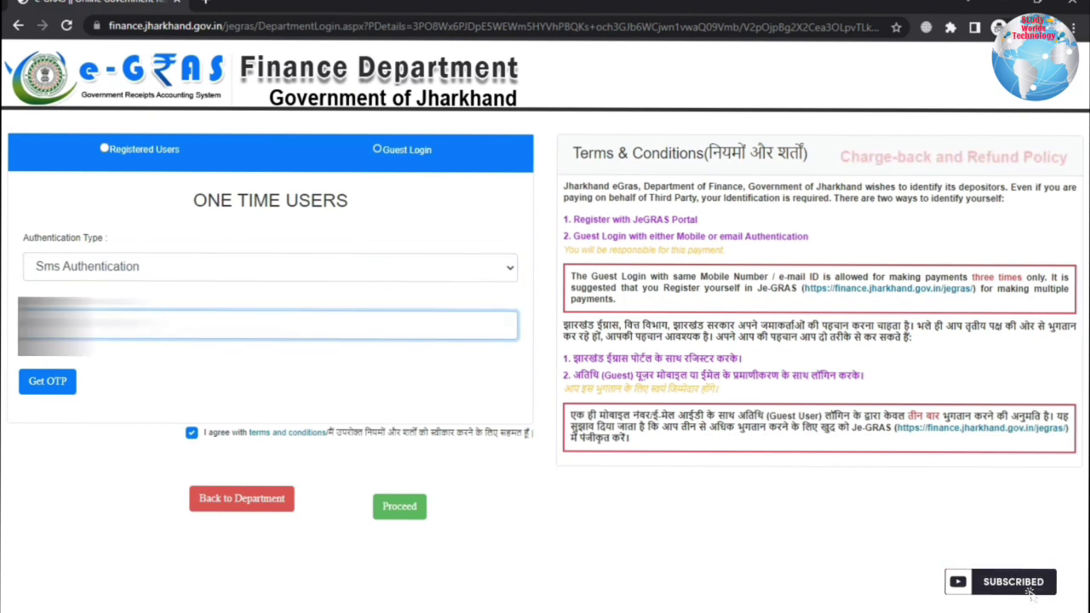
pyautogui.click(51, 380)
pyautogui.click(150, 408)
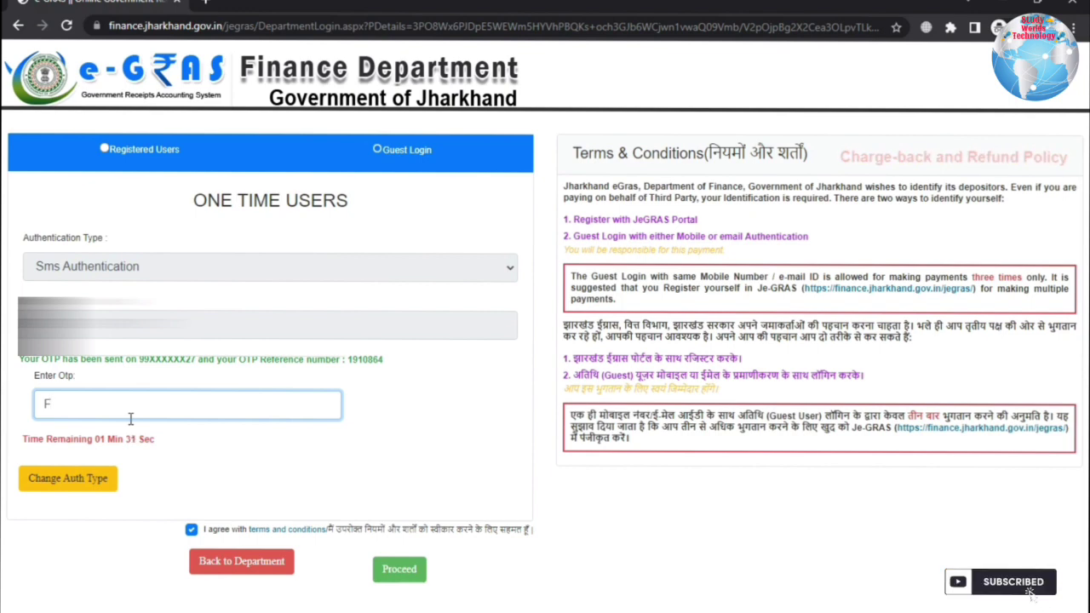
pyautogui.write('DEE')
pyautogui.click(400, 572)
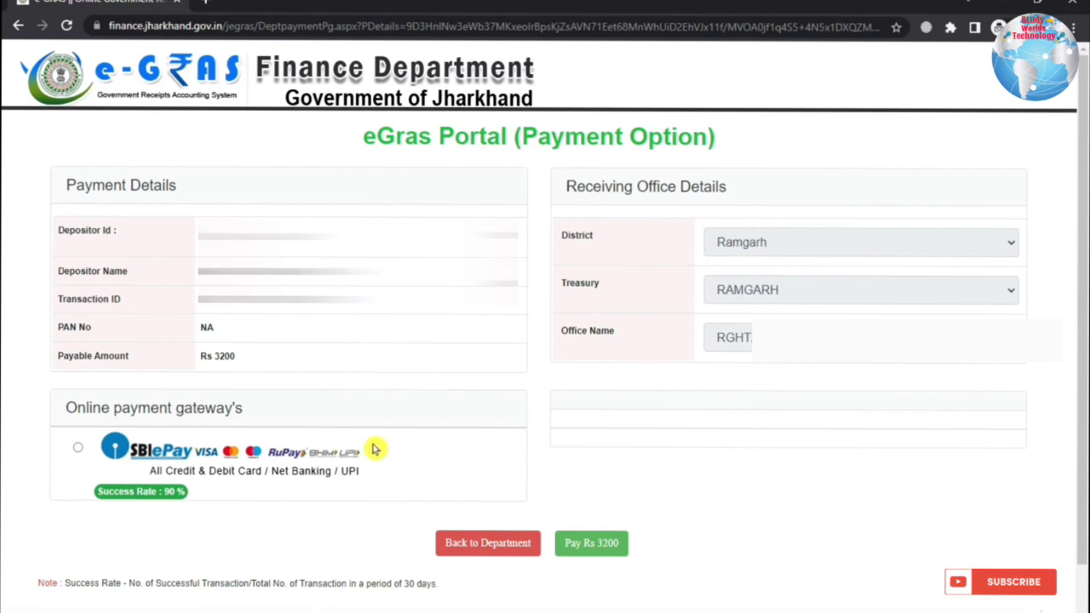
# - Select SBIePay, pay Rs 3200 and confirm Proceed For Payment with OK
pyautogui.click(77, 449)
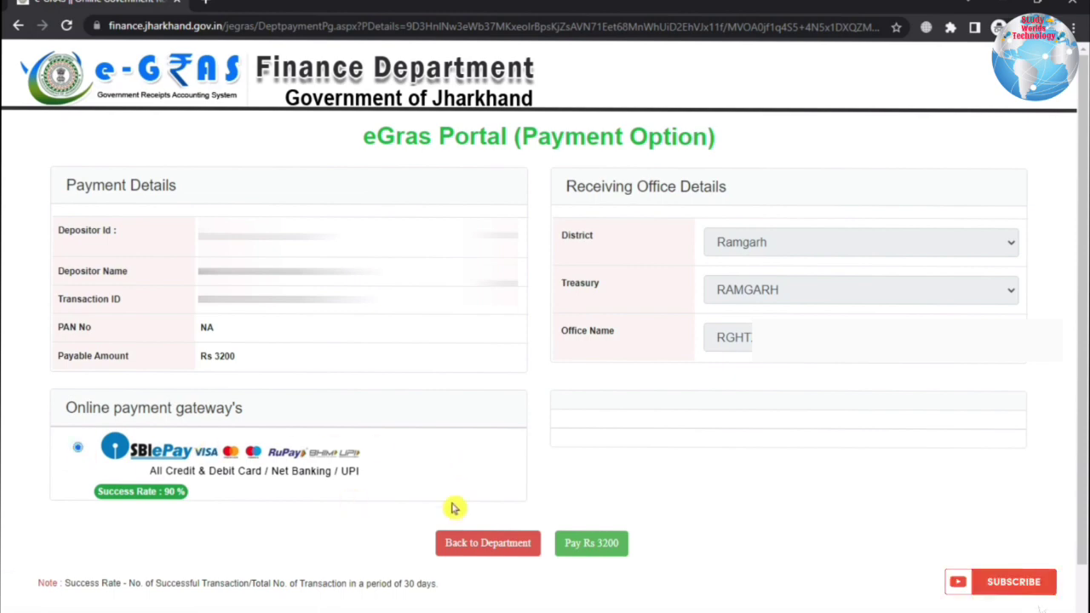
pyautogui.click(606, 551)
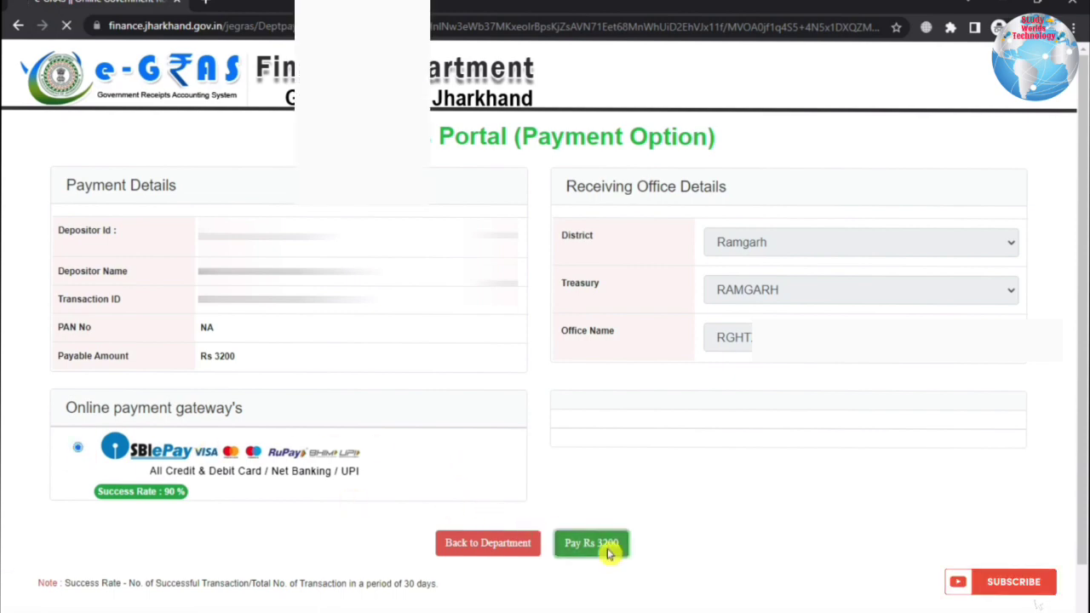
pyautogui.click(650, 434)
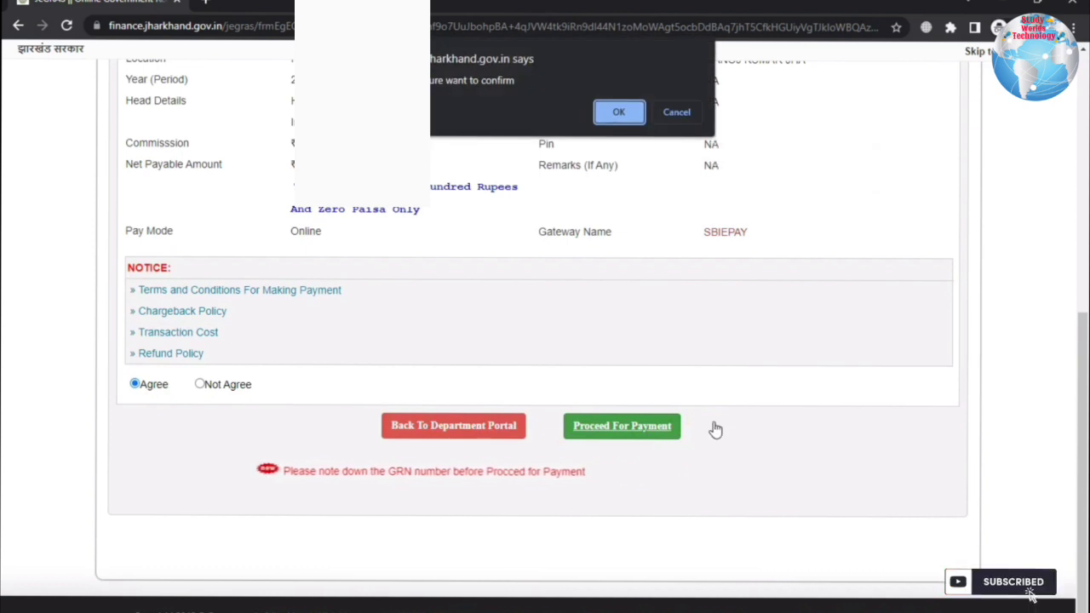
pyautogui.click(606, 114)
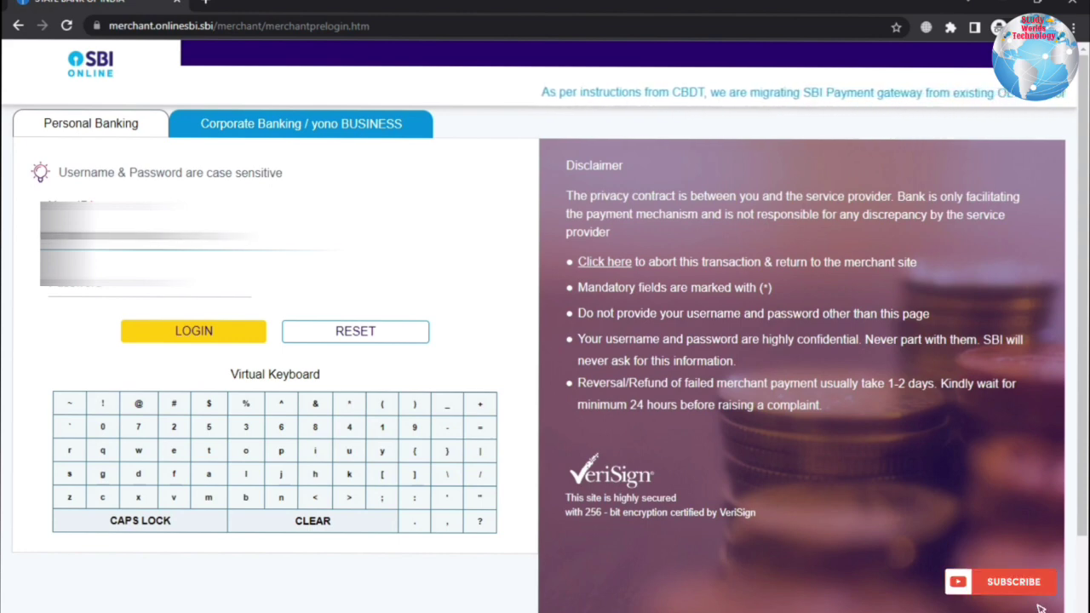
# - Enter the net banking password and log in on the SBI Personal Banking tab
pyautogui.click(102, 288)
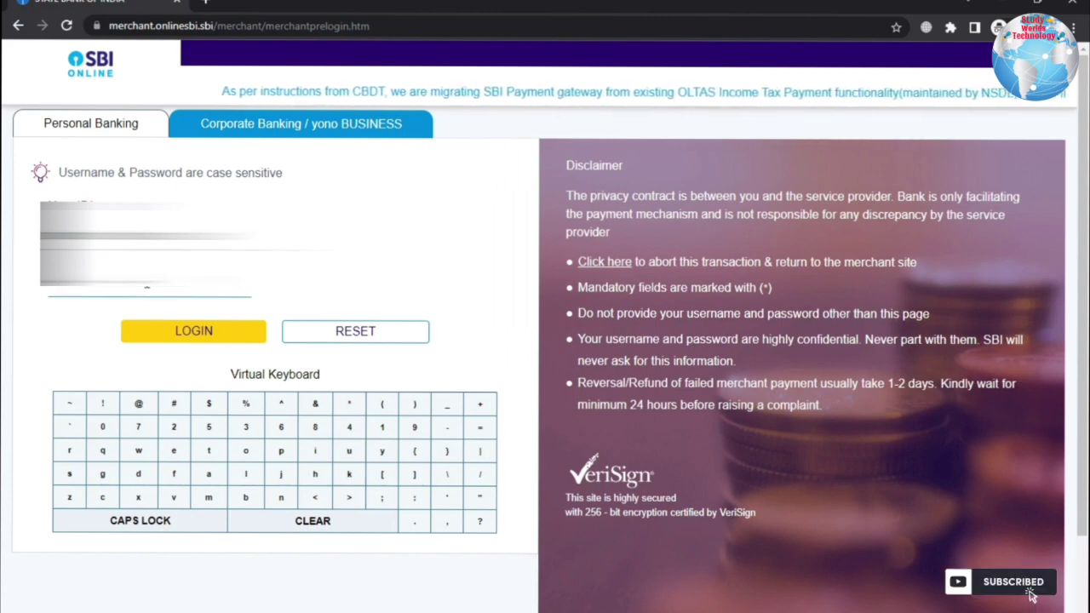
pyautogui.click(181, 334)
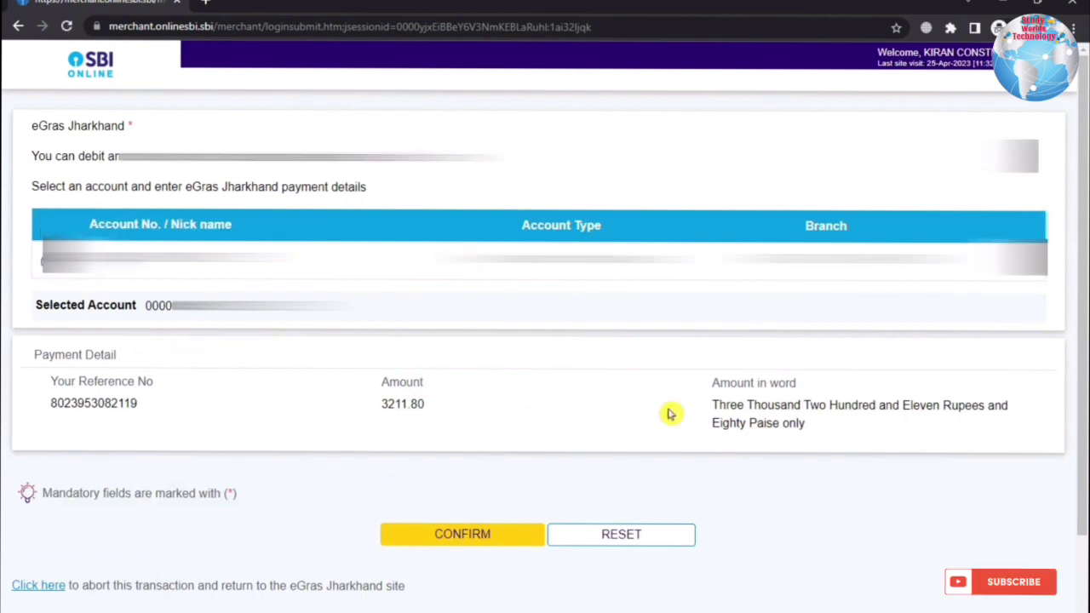
# - Confirm the 3211.80 eGras Jharkhand debit and authorise it with the SMS high security password
pyautogui.click(463, 536)
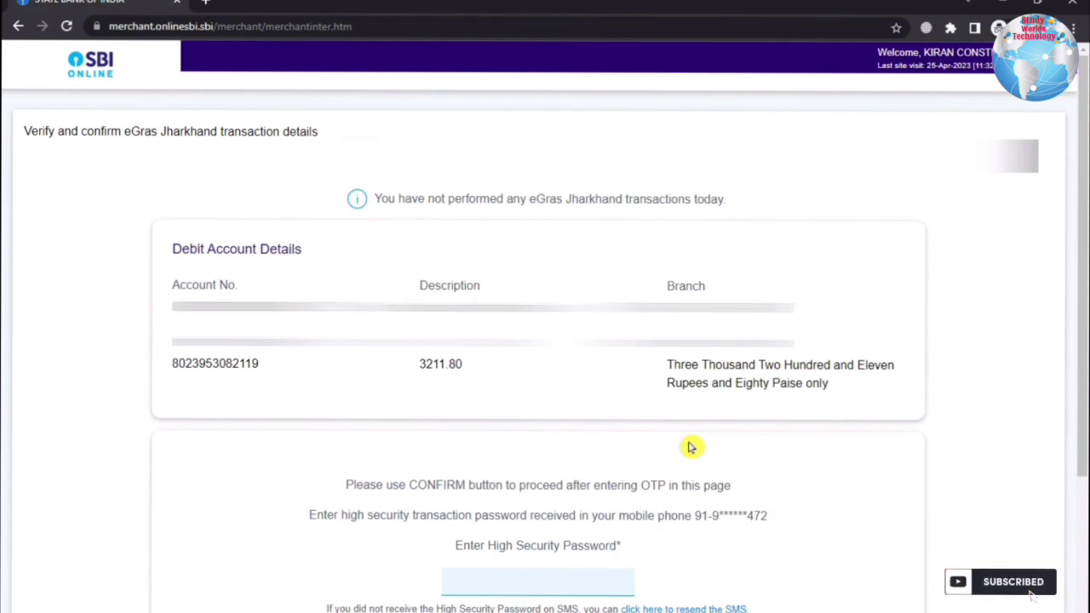
pyautogui.scroll(-1, 690, 447)
pyautogui.scroll(-1, 522, 494)
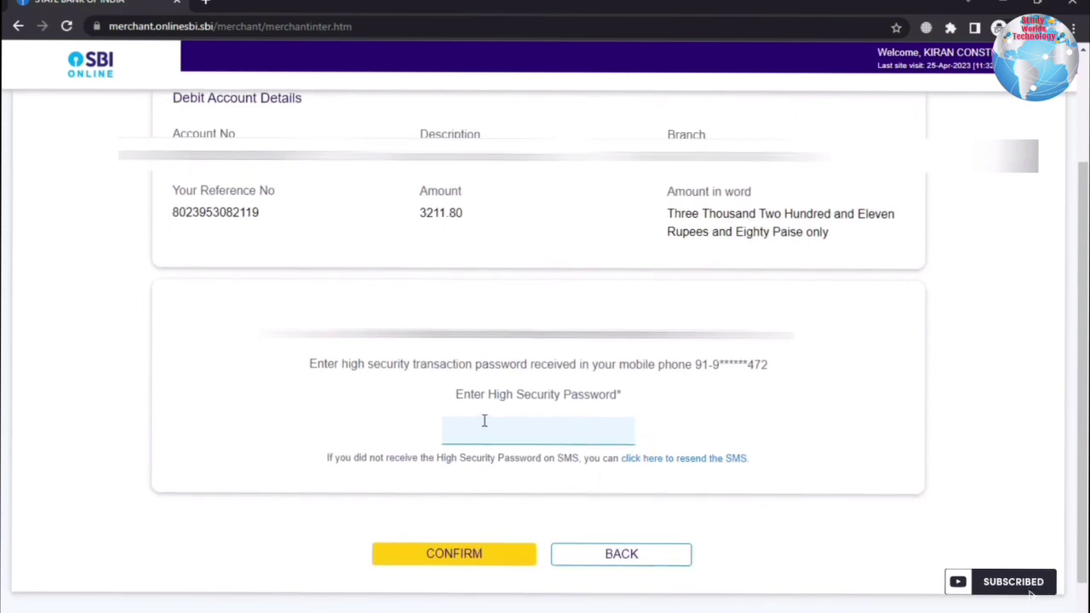
pyautogui.click(529, 427)
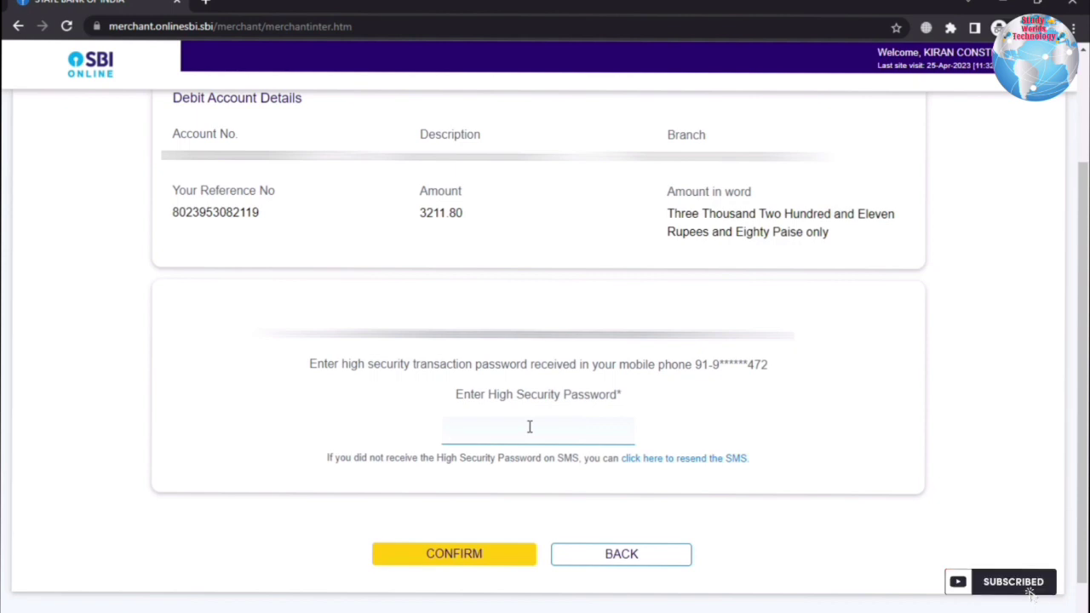
pyautogui.write('112')
pyautogui.click(439, 555)
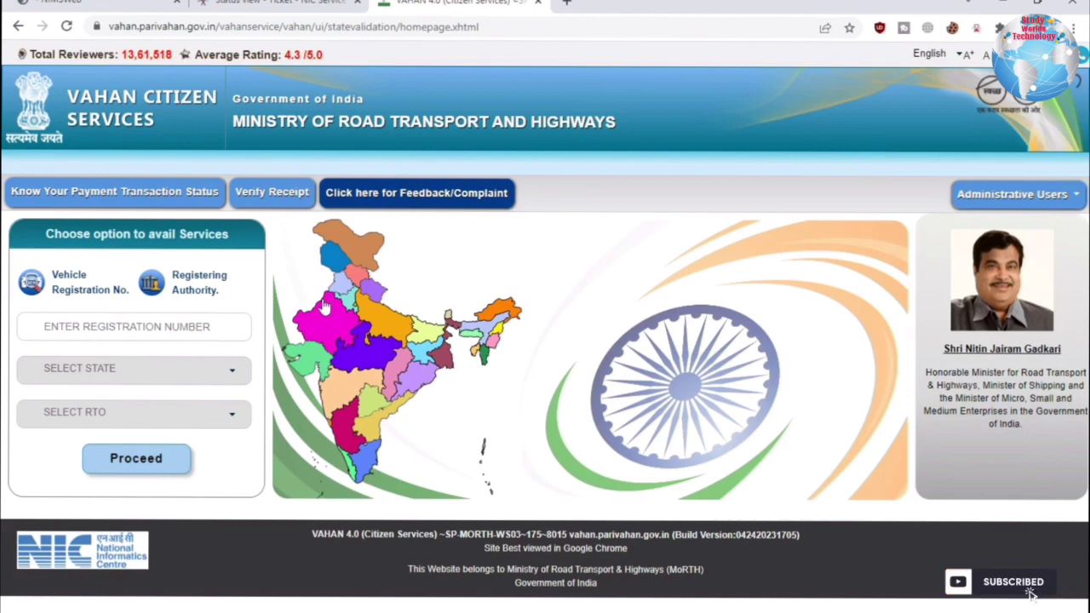
# - Enter the vehicle registration number and proceed past the Aadhar notice to Ramgarh online services
pyautogui.click(179, 332)
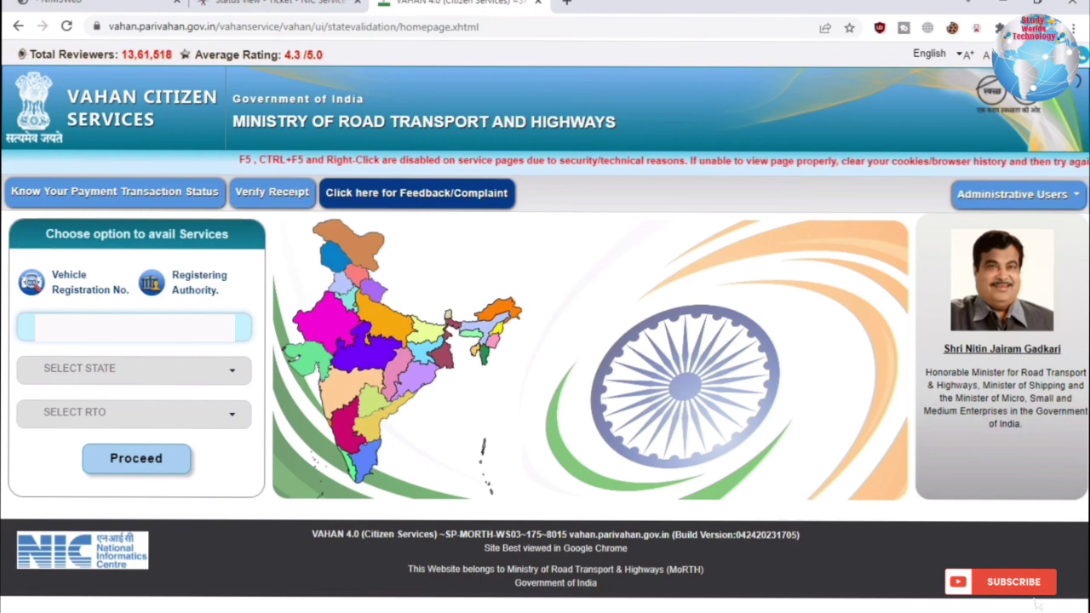
pyautogui.click(162, 467)
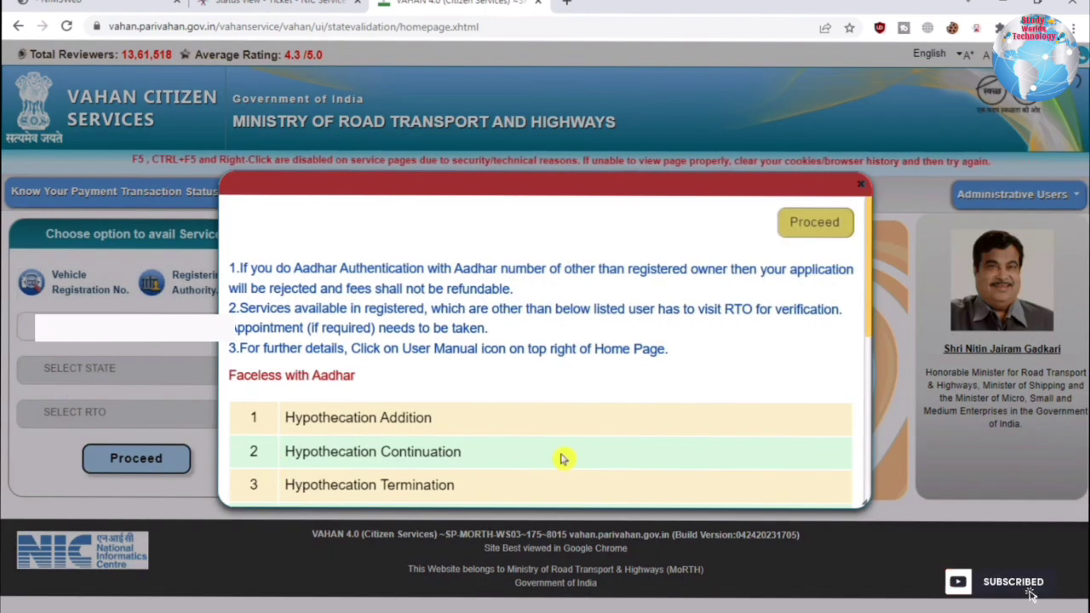
pyautogui.click(817, 223)
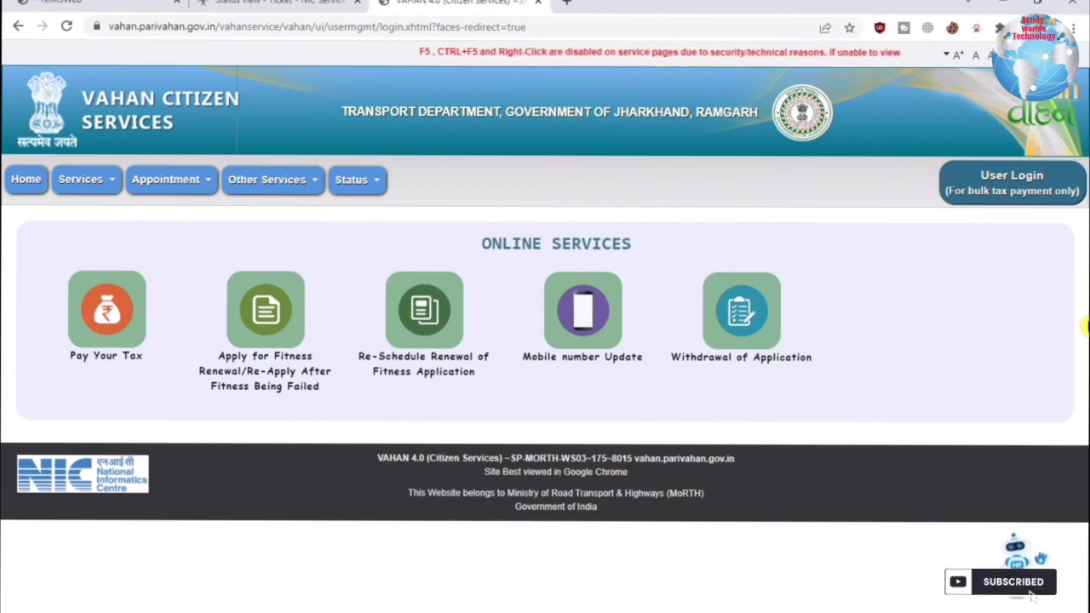
# - Search Re-verify Payment transactions by transaction number and captcha to find the failed 25-Apr-2023 MV Tax payment
pyautogui.moveTo(360, 189)
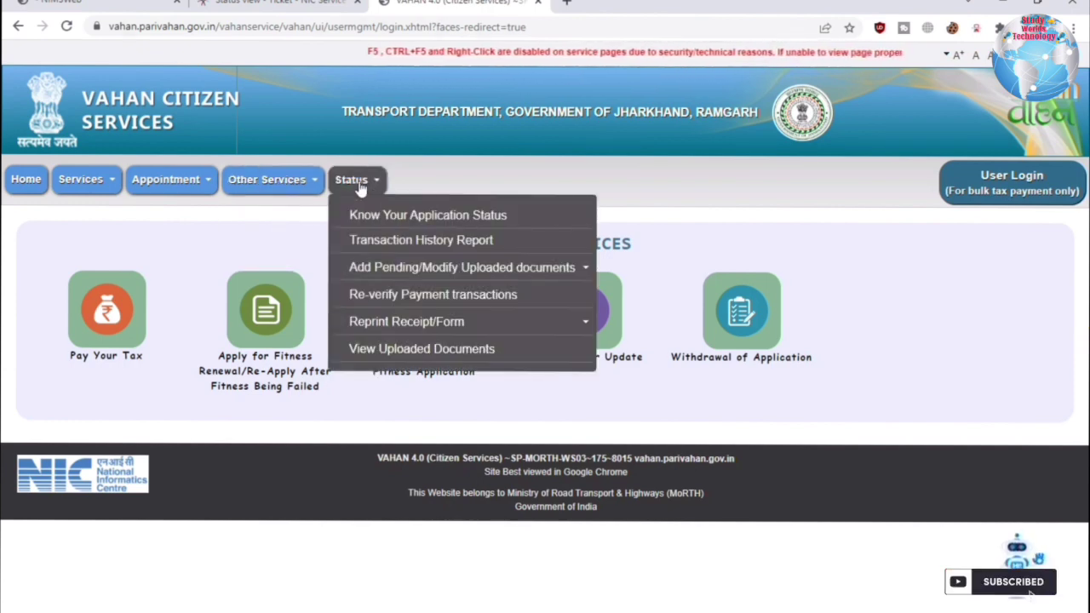
pyautogui.moveTo(417, 265)
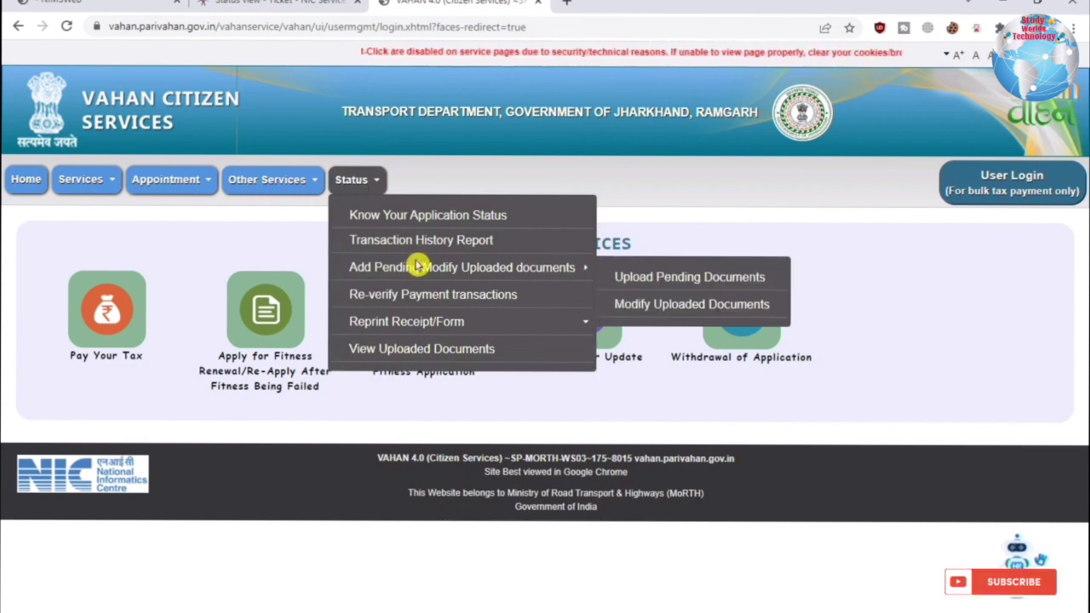
pyautogui.click(420, 294)
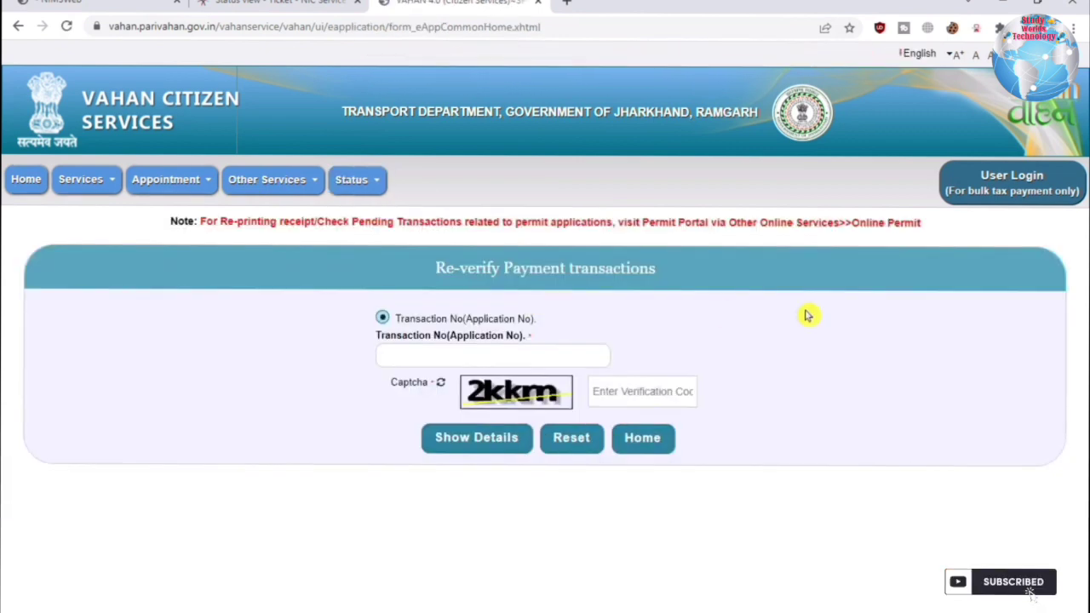
pyautogui.click(474, 359)
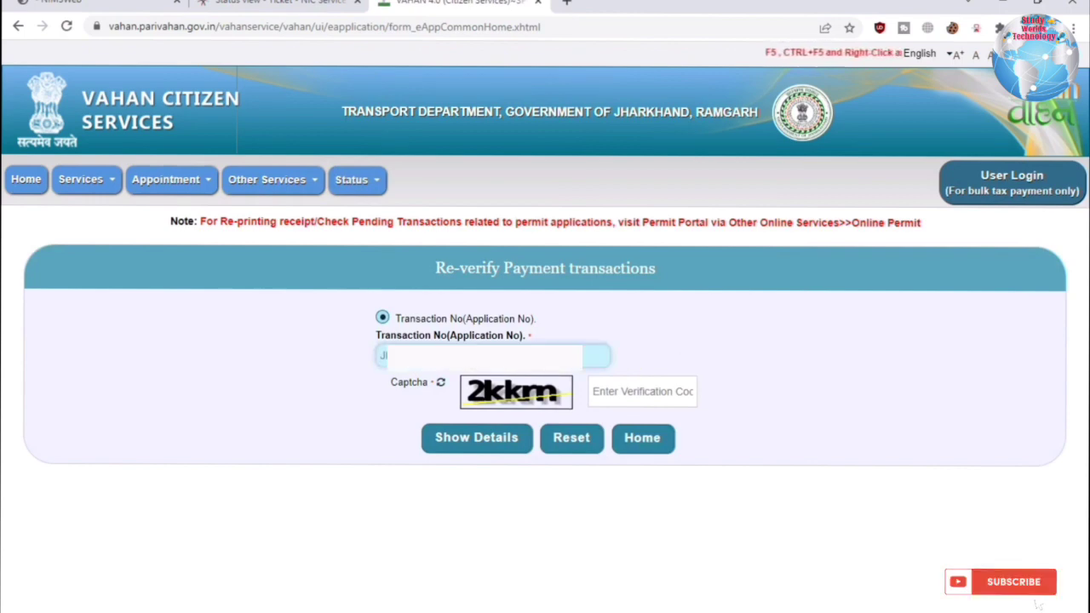
pyautogui.click(634, 391)
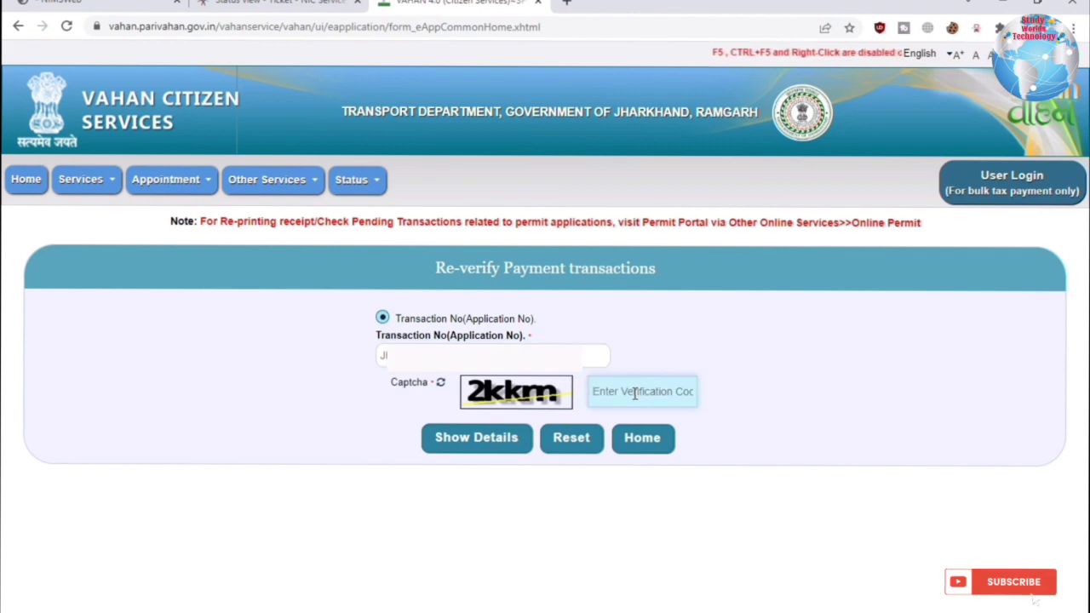
pyautogui.write('2kkm')
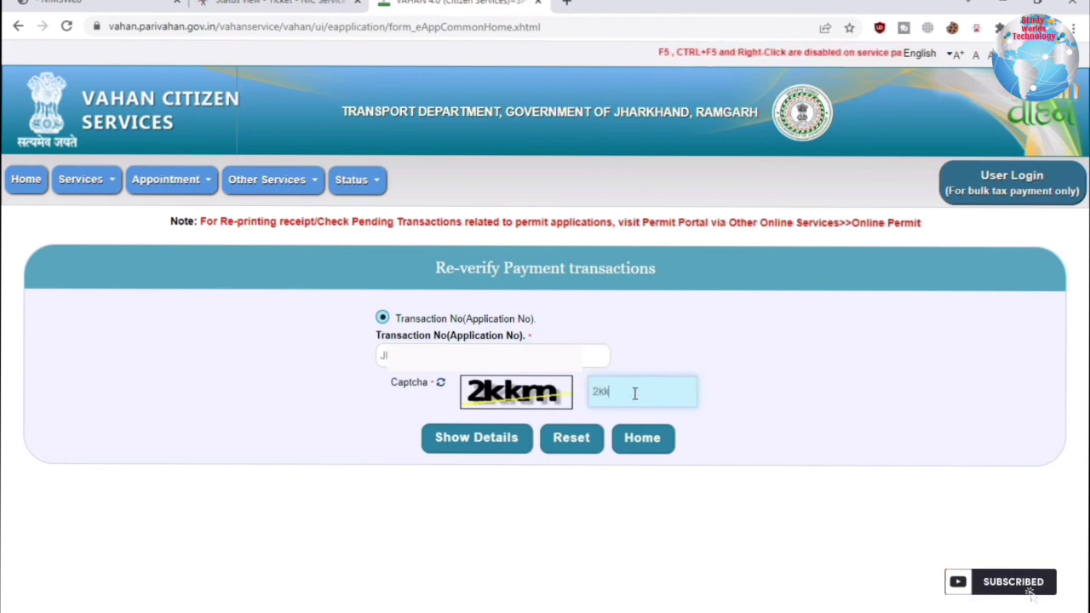
pyautogui.click(500, 448)
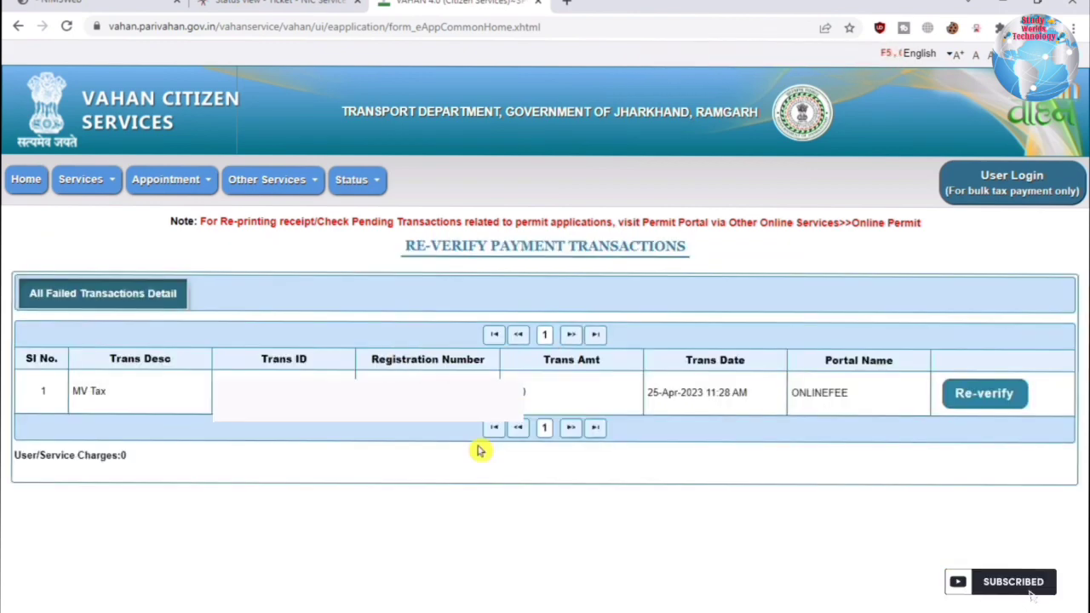
# - Re-verify the failed MV Tax transaction with the bank and view the Rs 3200 receipt (29-Apr-2023 to 28-Apr-2024)
pyautogui.click(981, 393)
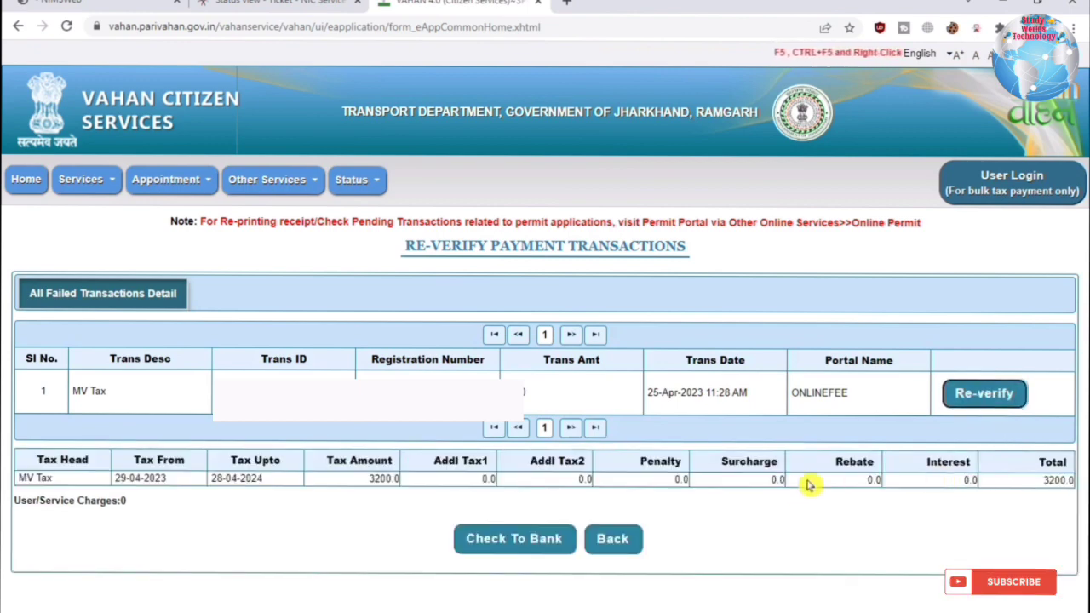
pyautogui.click(481, 545)
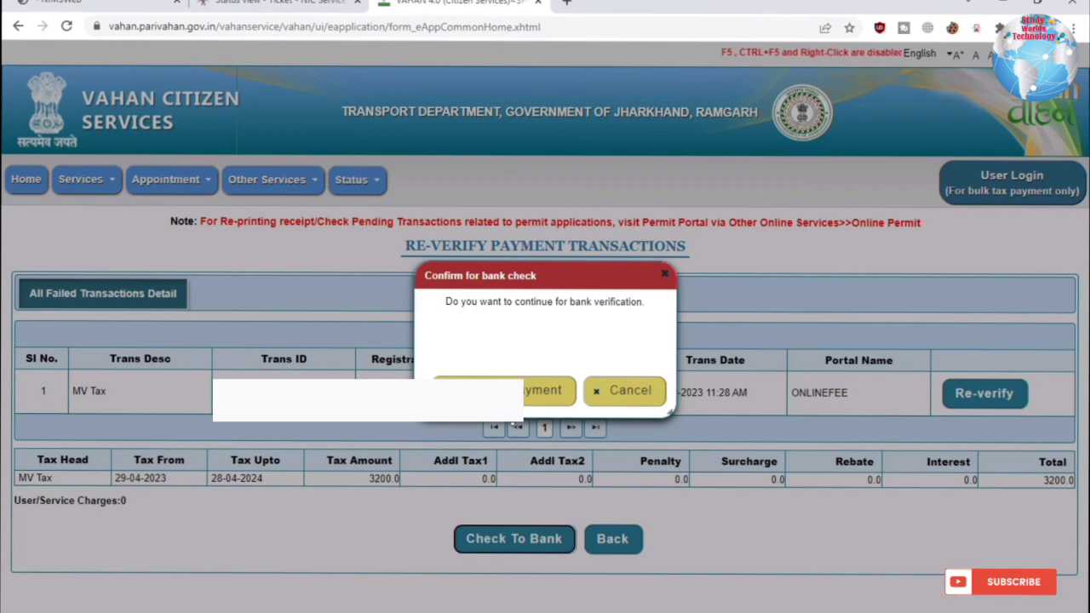
pyautogui.click(545, 390)
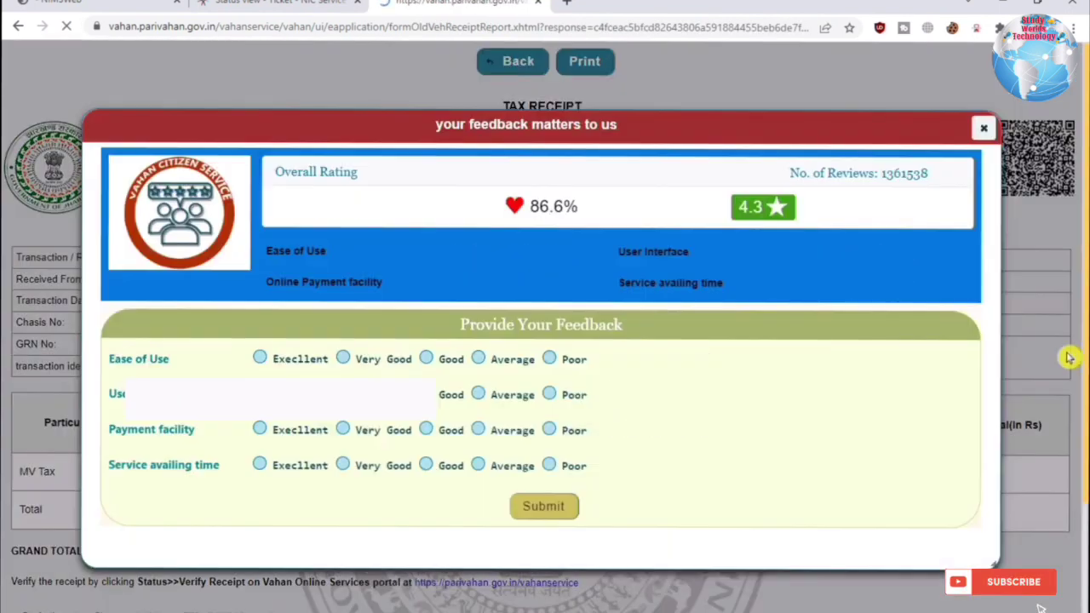
pyautogui.click(983, 130)
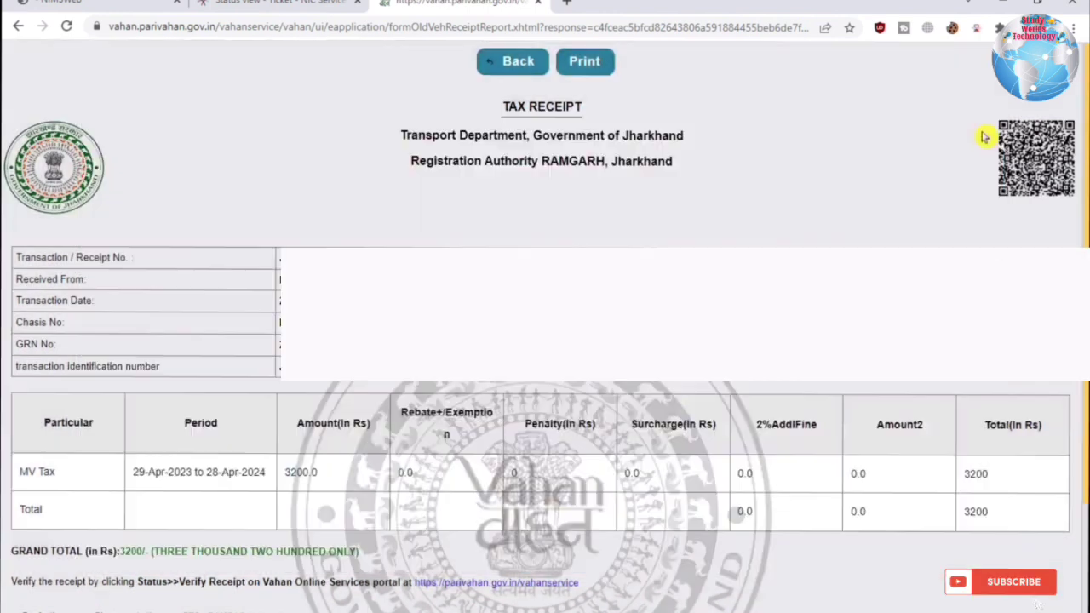